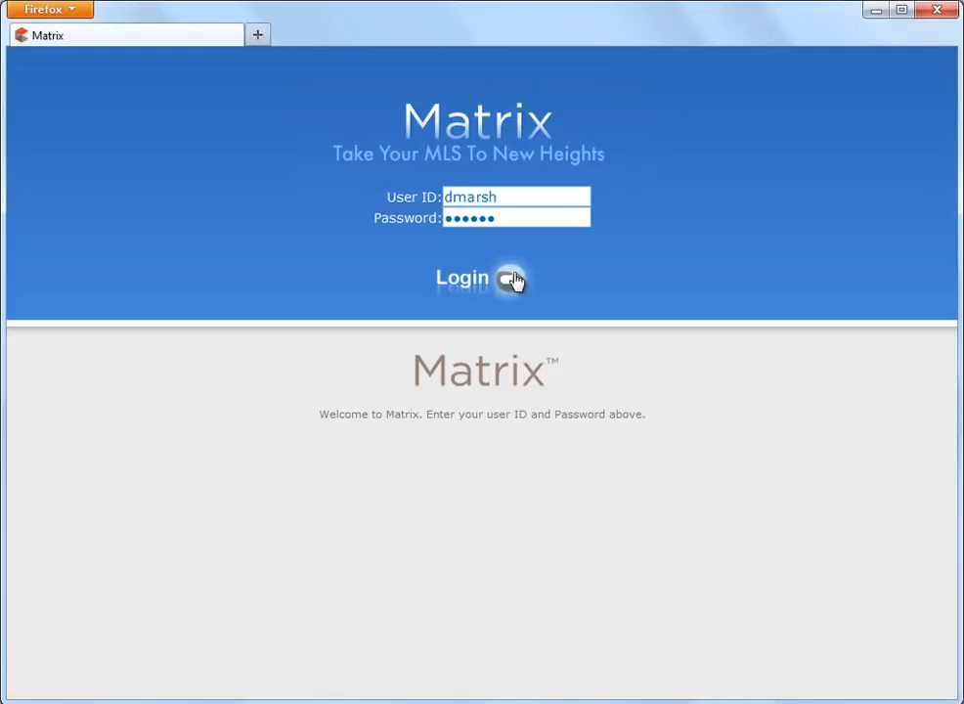
Step: Log in with the entered credentials and open the statistics for Residential properties
{"action": "left_click", "coordinate": [511, 280]}
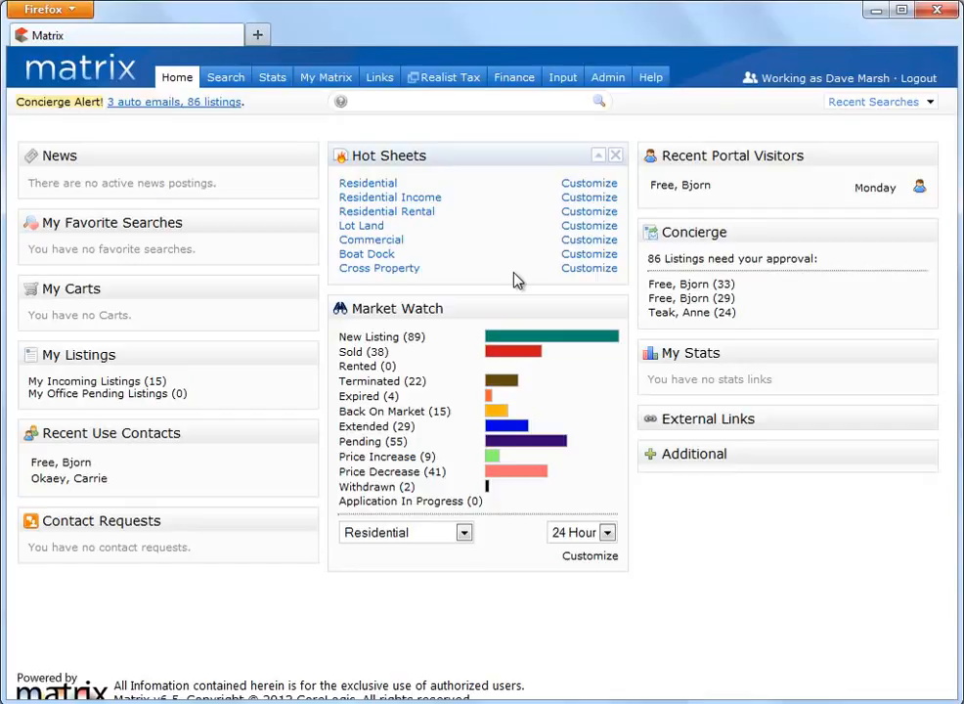
{"action": "left_click", "coordinate": [282, 90]}
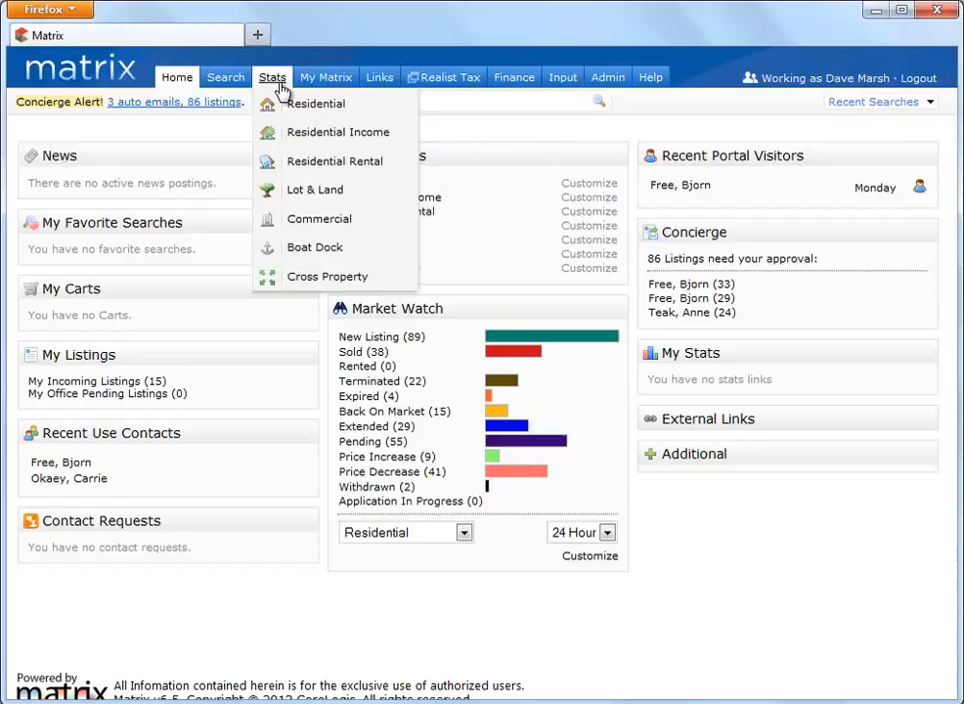
{"action": "left_click", "coordinate": [266, 101]}
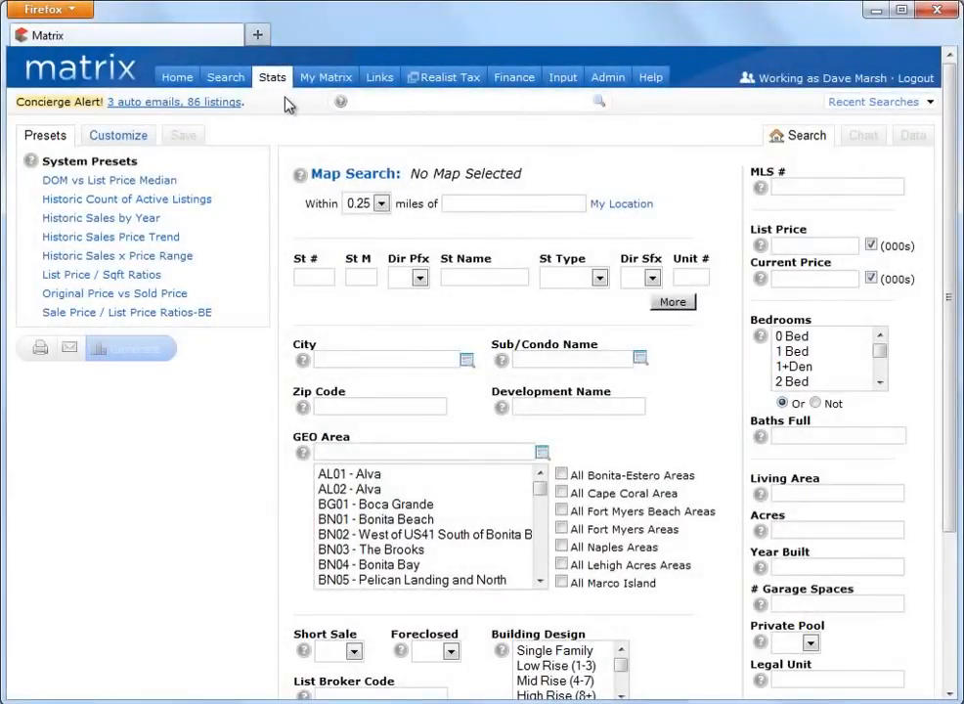
Step: Generate the Historic Sales by Year preset chart and change its time frame to Past 12 Months
{"action": "left_click", "coordinate": [120, 218]}
{"action": "left_click", "coordinate": [123, 350]}
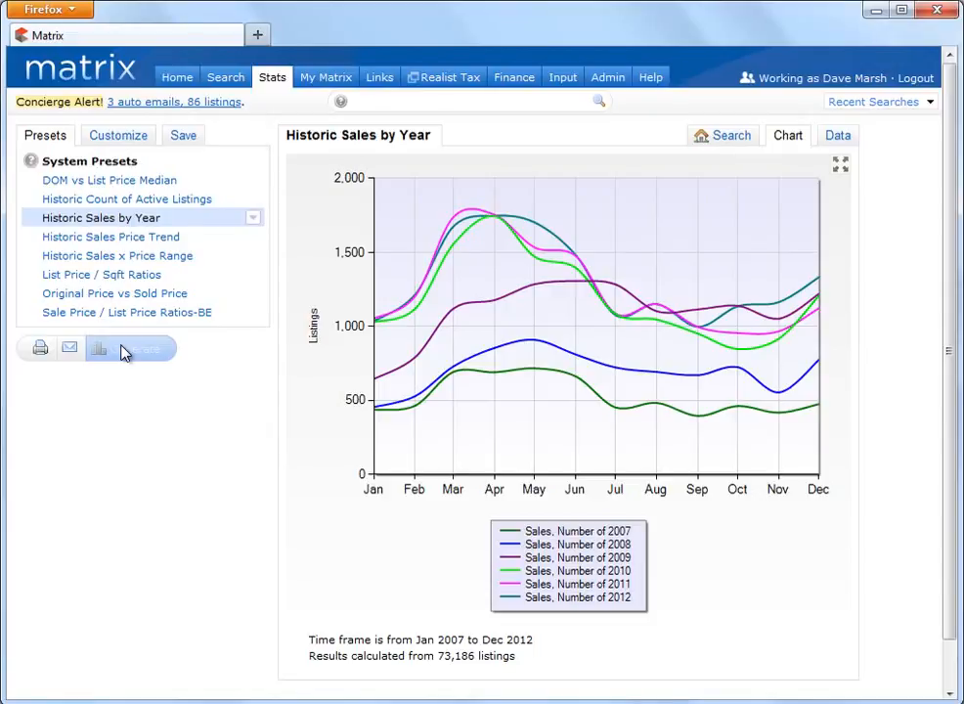
{"action": "left_click", "coordinate": [146, 139]}
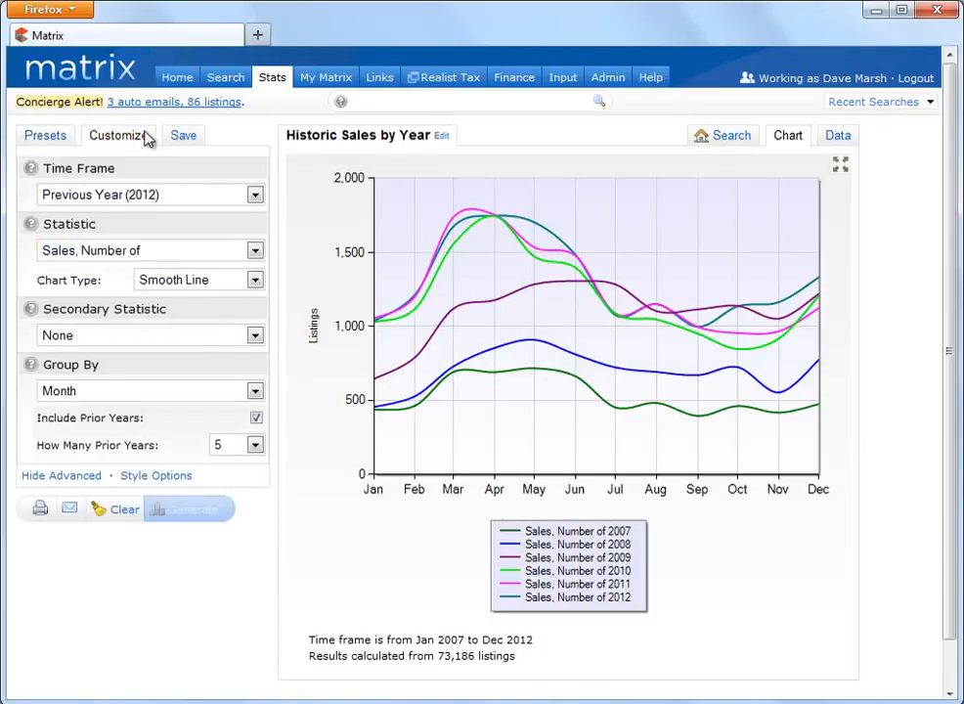
{"action": "left_click", "coordinate": [140, 194]}
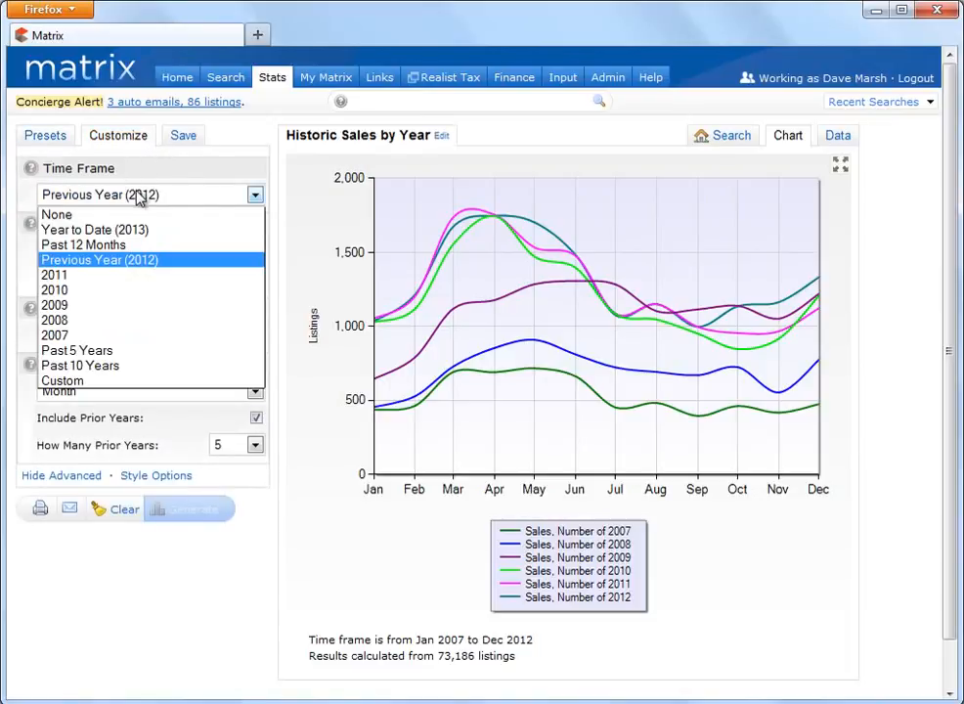
{"action": "left_click", "coordinate": [130, 246]}
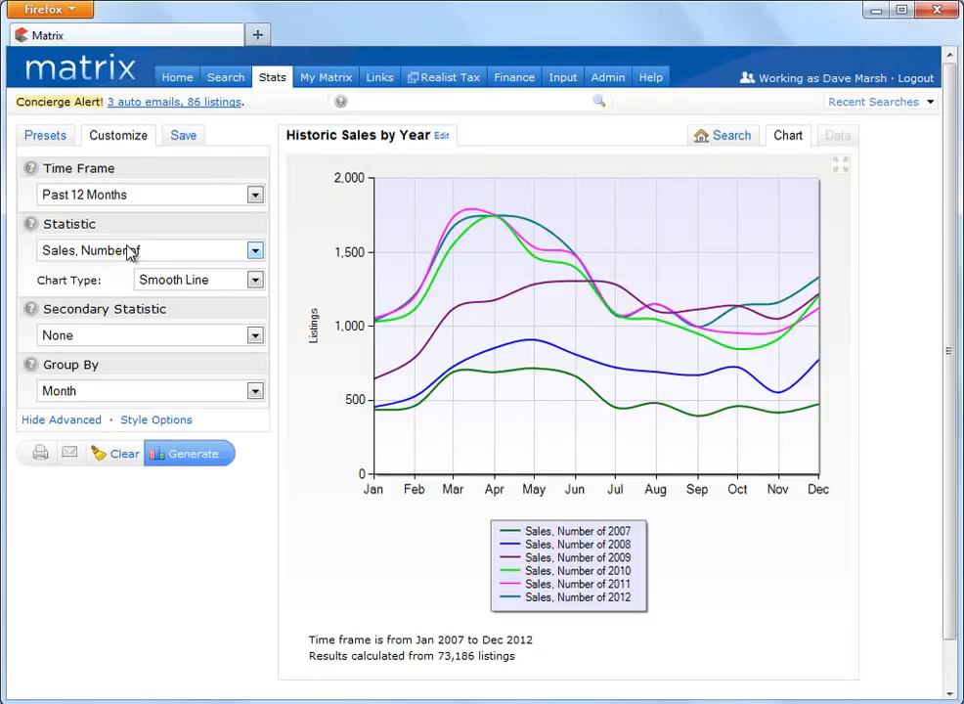
Step: Limit the search to two map rectangles, one covering Naples Park to Naples and a smaller one north of Golden Gate
{"action": "left_click", "coordinate": [720, 139]}
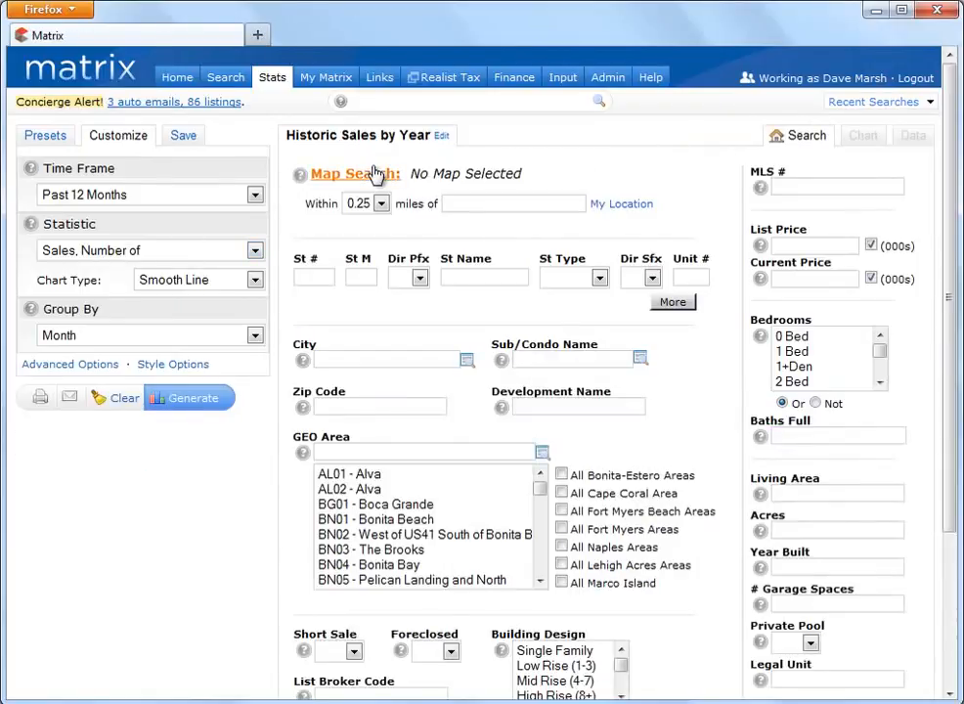
{"action": "left_click", "coordinate": [372, 174]}
{"action": "left_click", "coordinate": [684, 282]}
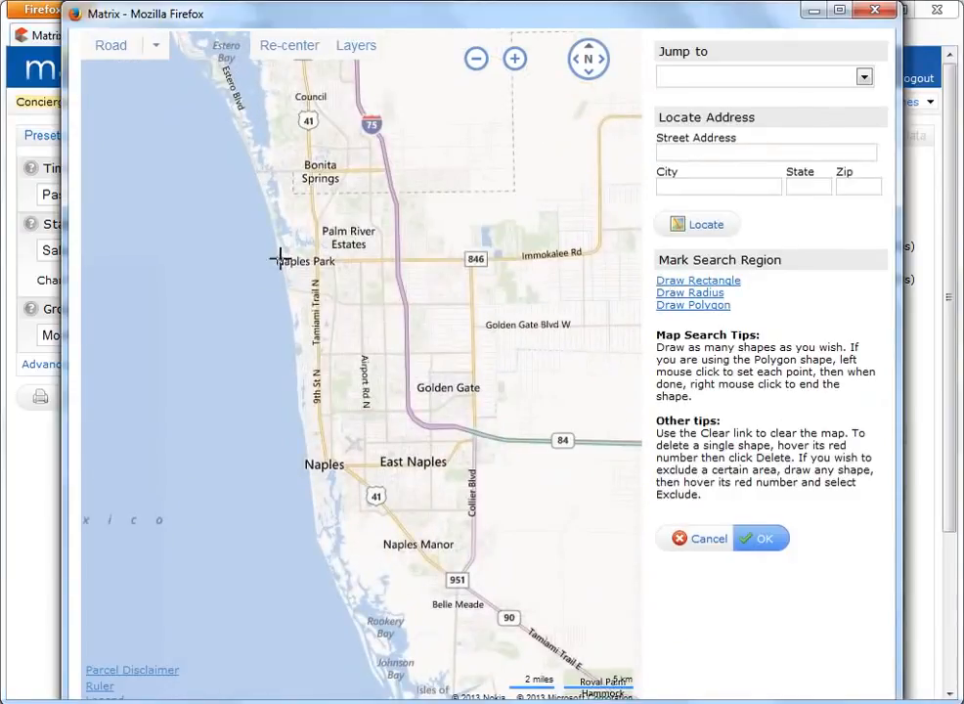
{"action": "left_click_drag", "start_coordinate": [281, 259], "coordinate": [394, 509]}
{"action": "left_click", "coordinate": [696, 281]}
{"action": "left_click_drag", "start_coordinate": [419, 301], "coordinate": [468, 357]}
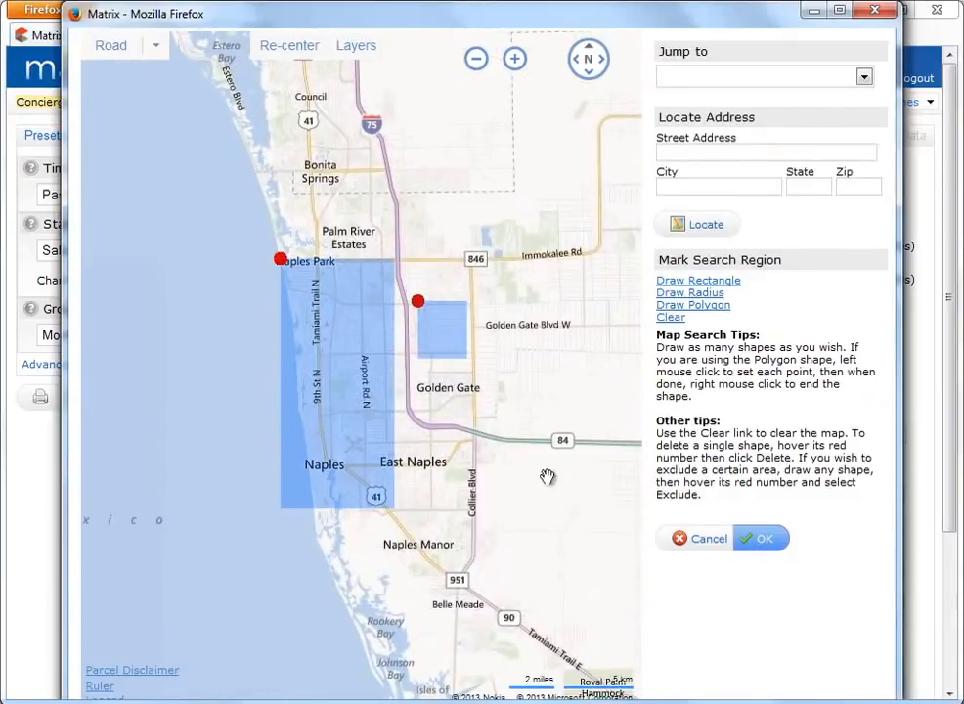
{"action": "left_click", "coordinate": [758, 539]}
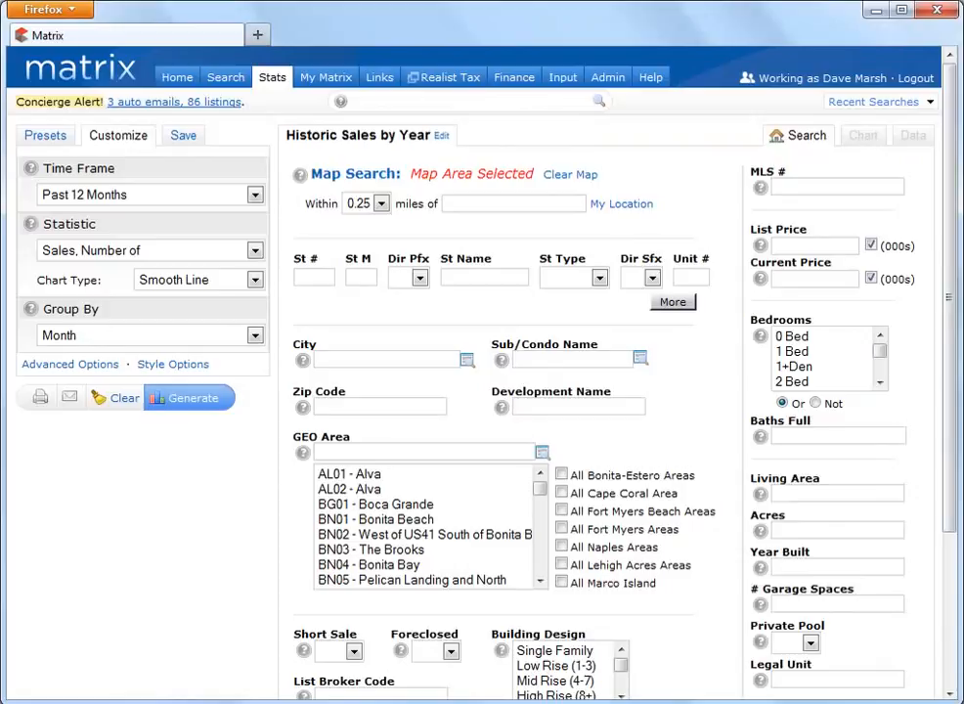
Step: Set the List Price search range to 500-600 in thousands
{"action": "left_click", "coordinate": [851, 245]}
{"action": "type", "text": "500-"}
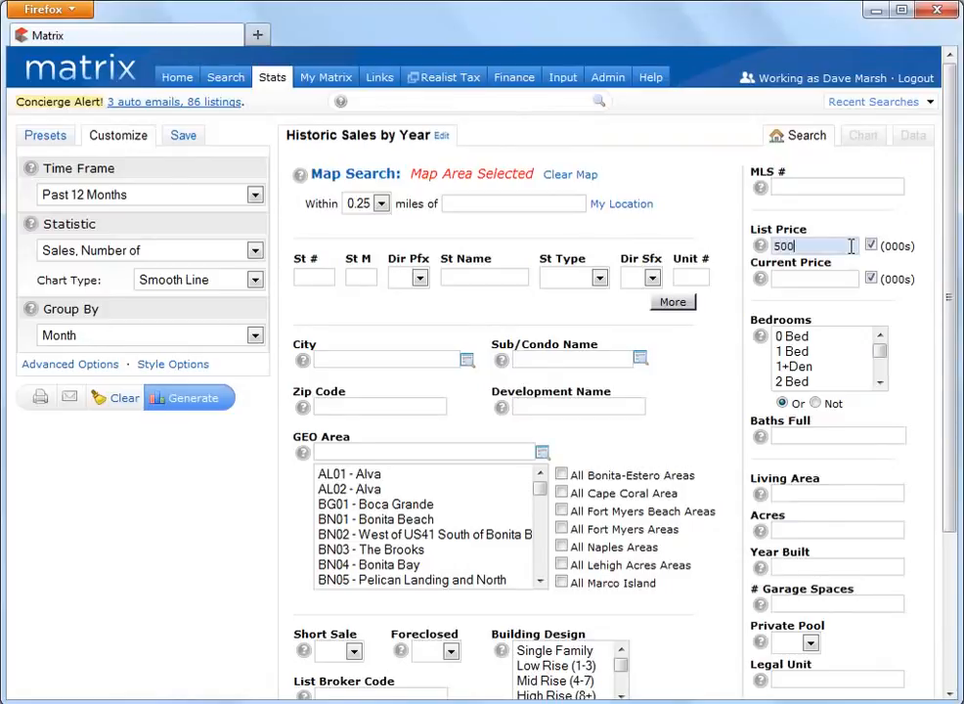
{"action": "type", "text": "600"}
{"action": "scroll", "coordinate": [851, 246], "scroll_direction": "down", "scroll_amount": 3}
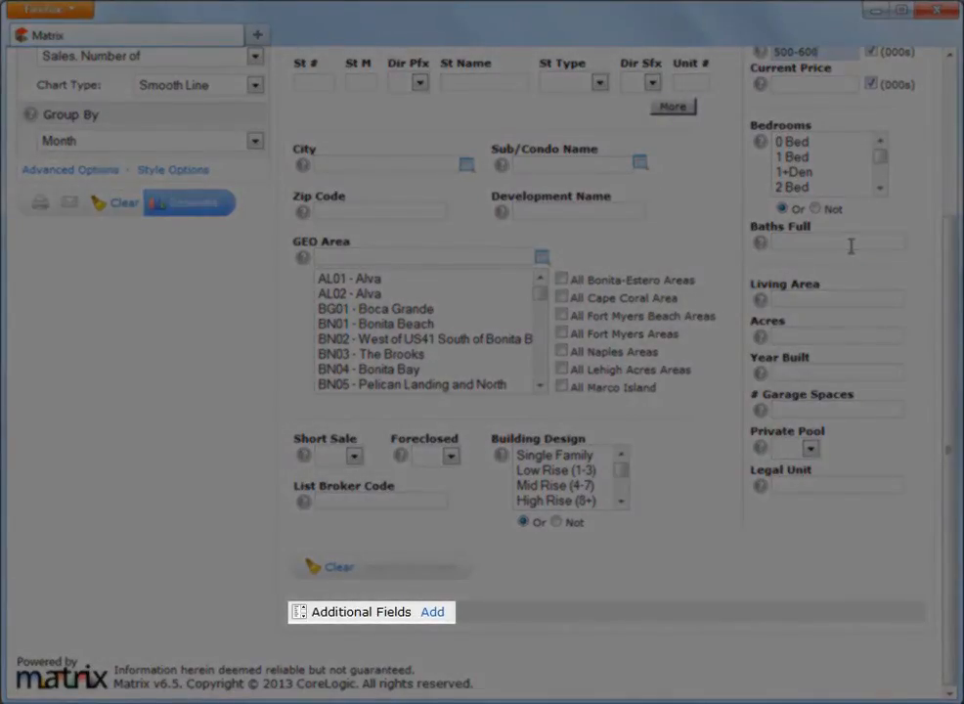
{"action": "scroll", "coordinate": [851, 245], "scroll_direction": "up", "scroll_amount": 3}
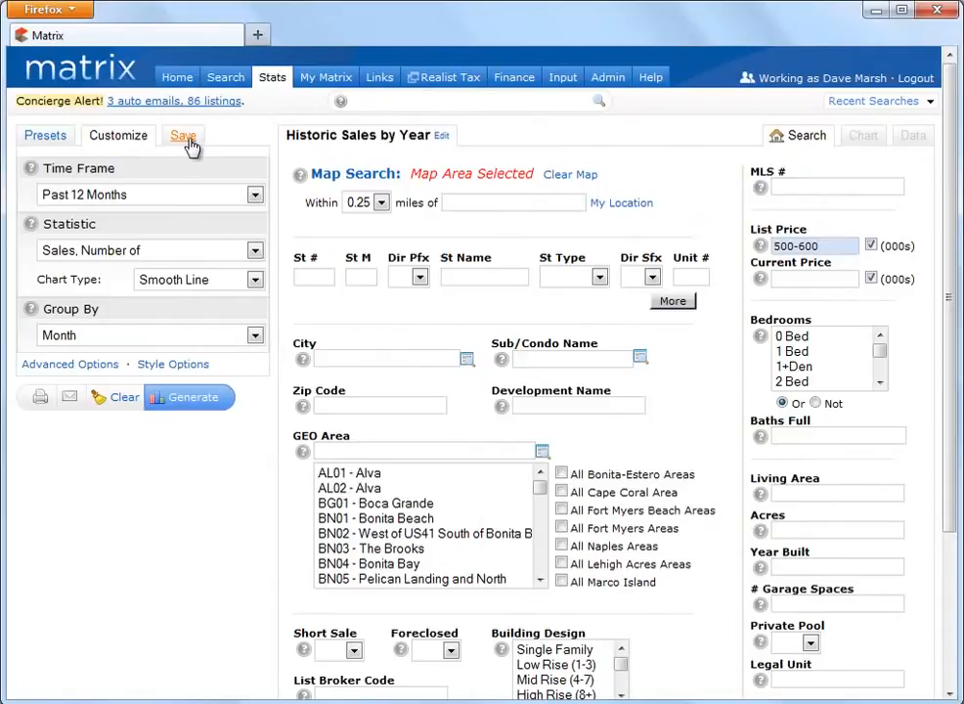
Step: Save a personal preset copy named Historic Sales Past 12 Months, including its search criteria and showing it on the home page stats widget
{"action": "left_click", "coordinate": [190, 145]}
{"action": "left_click_drag", "start_coordinate": [159, 217], "coordinate": [106, 215]}
{"action": "type", "text": "Past "}
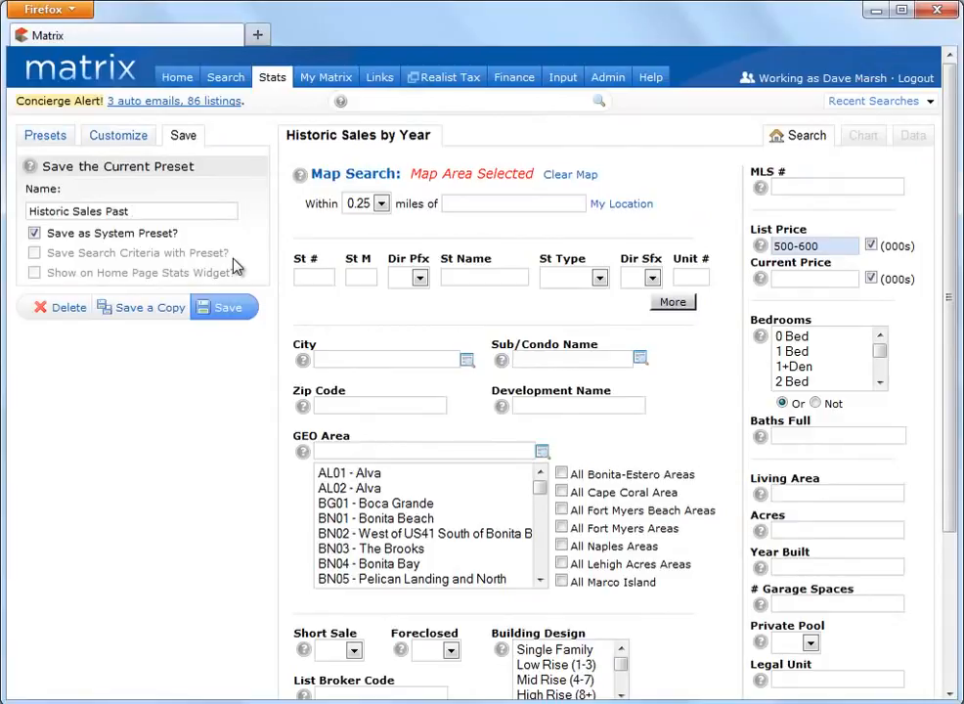
{"action": "type", "text": "12 Months"}
{"action": "left_click", "coordinate": [34, 234]}
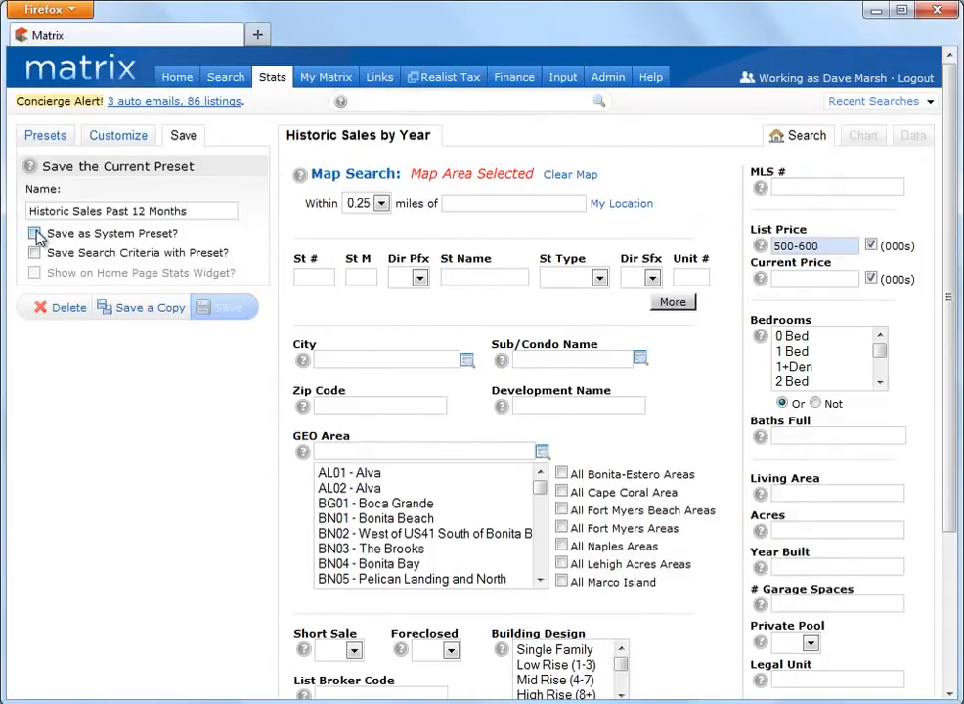
{"action": "left_click", "coordinate": [36, 252]}
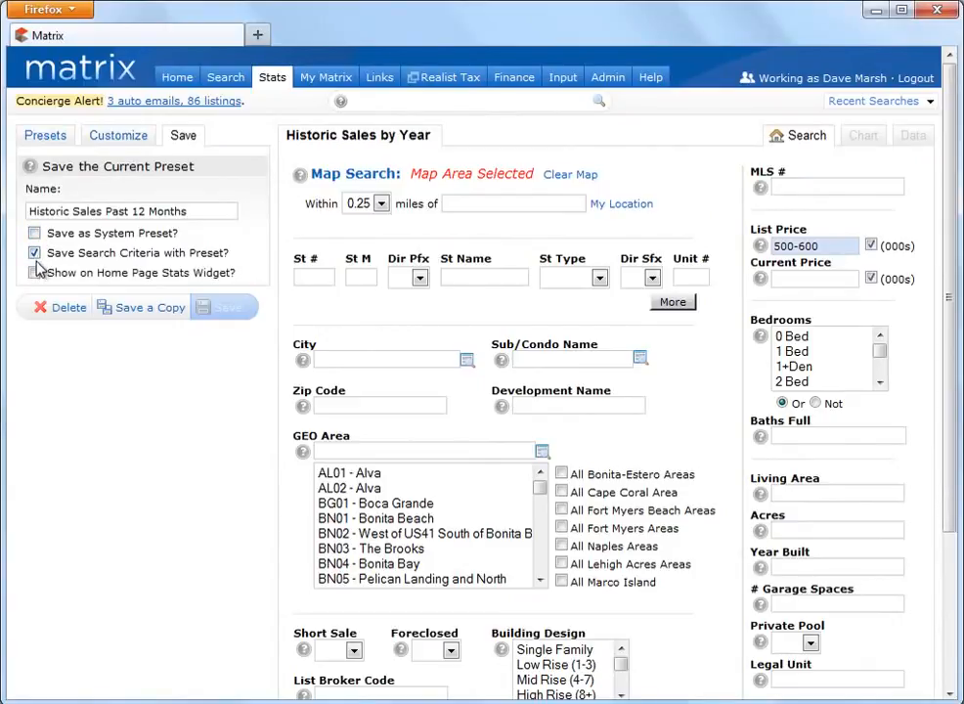
{"action": "left_click", "coordinate": [35, 273]}
{"action": "left_click", "coordinate": [145, 309]}
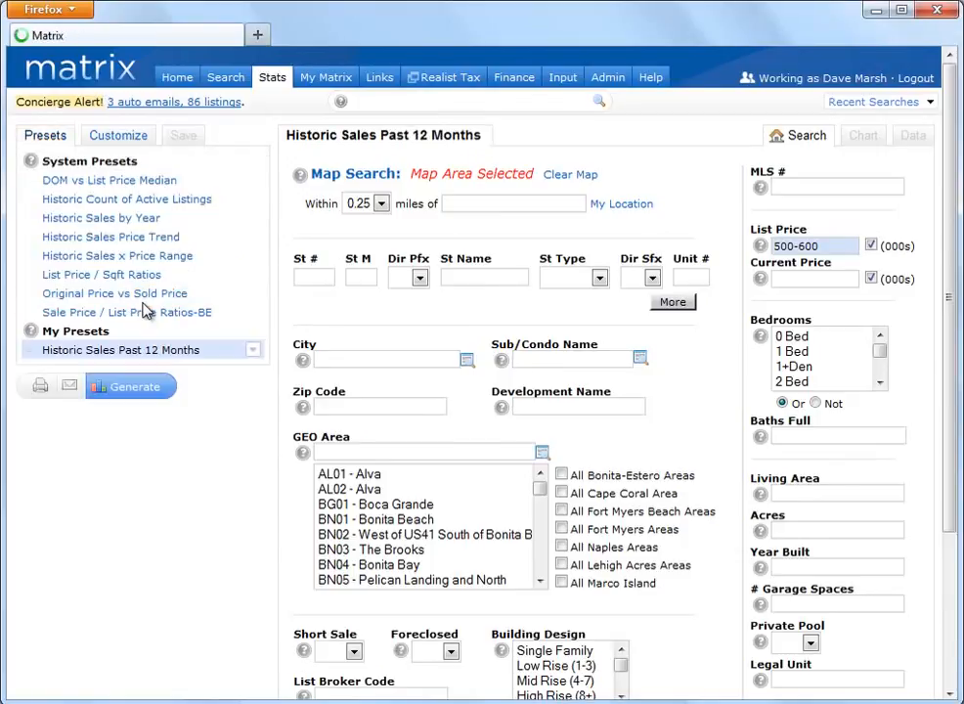
Step: Generate the new preset's chart using its saved search criteria and view the underlying data table
{"action": "left_click", "coordinate": [139, 389]}
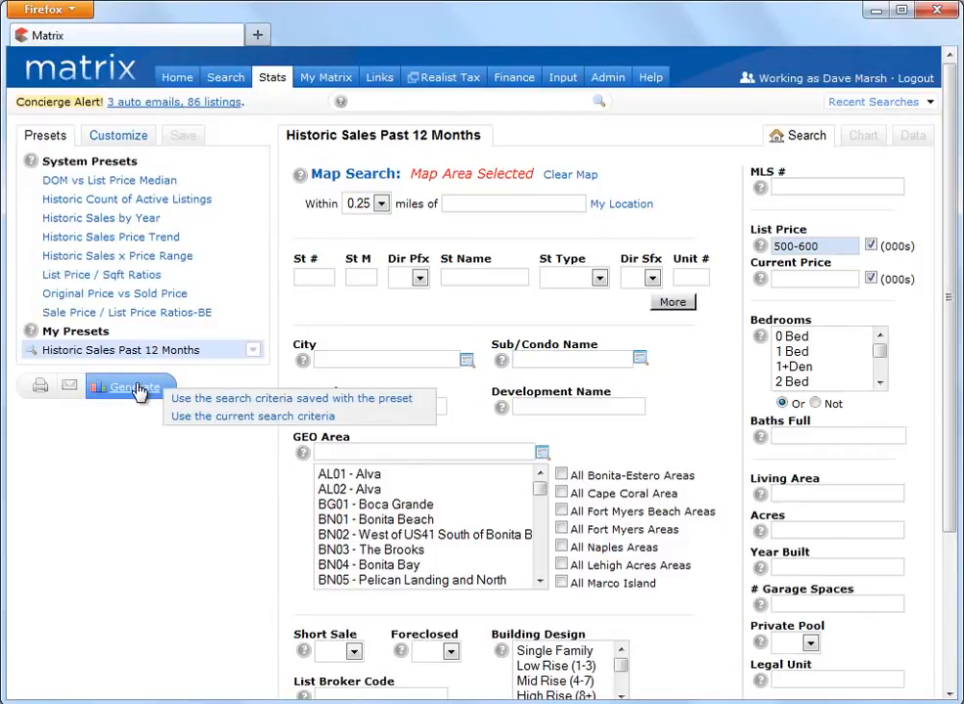
{"action": "left_click", "coordinate": [213, 402]}
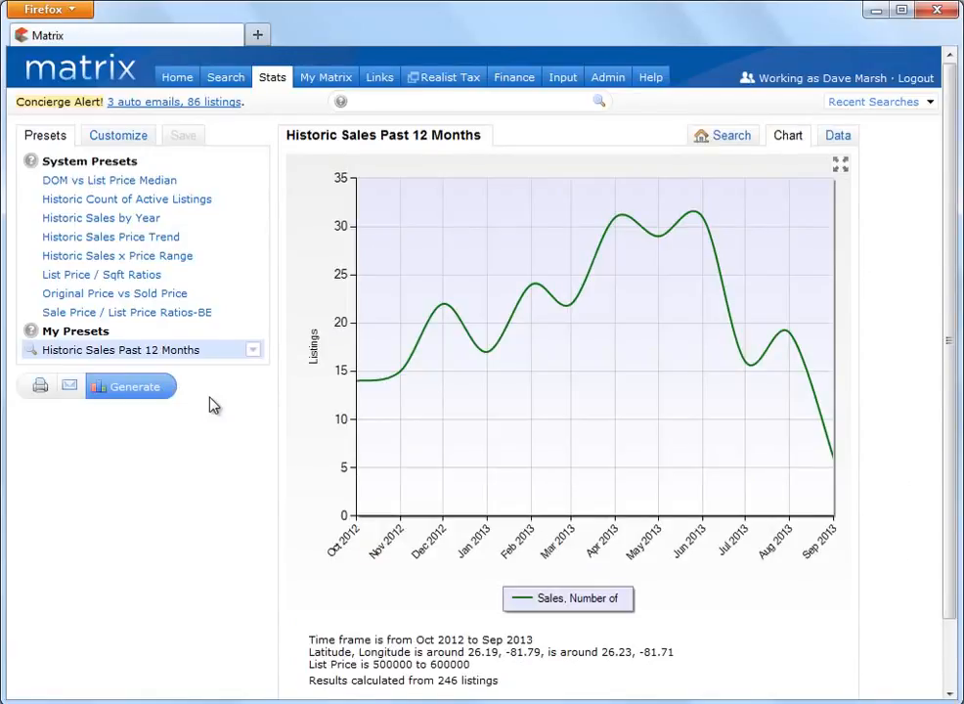
{"action": "left_click", "coordinate": [839, 145]}
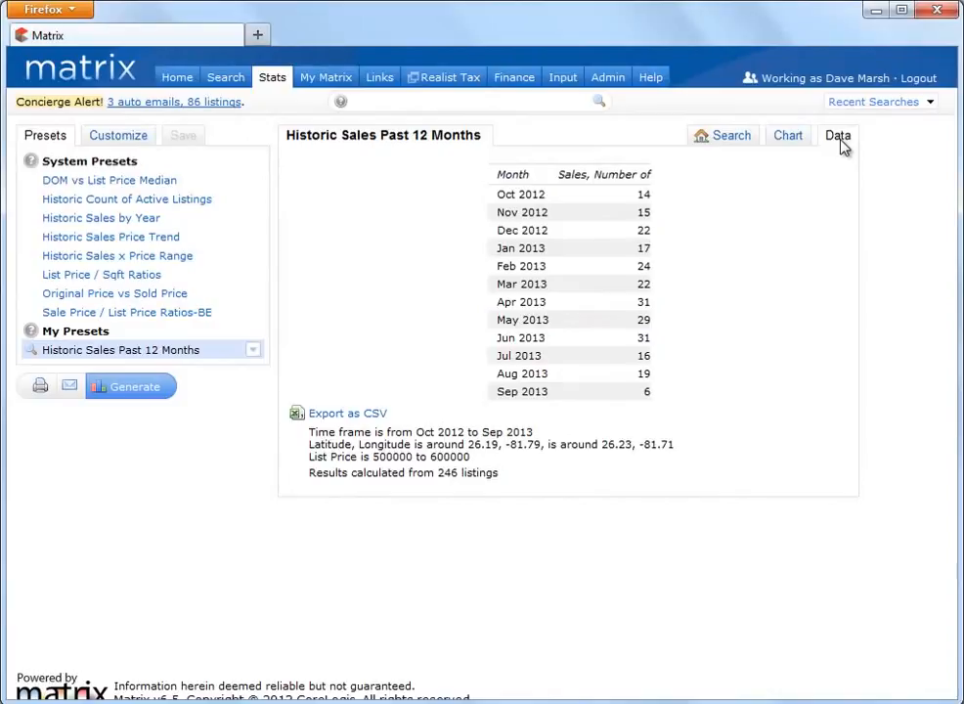
Step: Clear the customized chart settings, then choose Sale Price, Average as the statistic and Past 5 Years as the time frame
{"action": "left_click", "coordinate": [138, 144]}
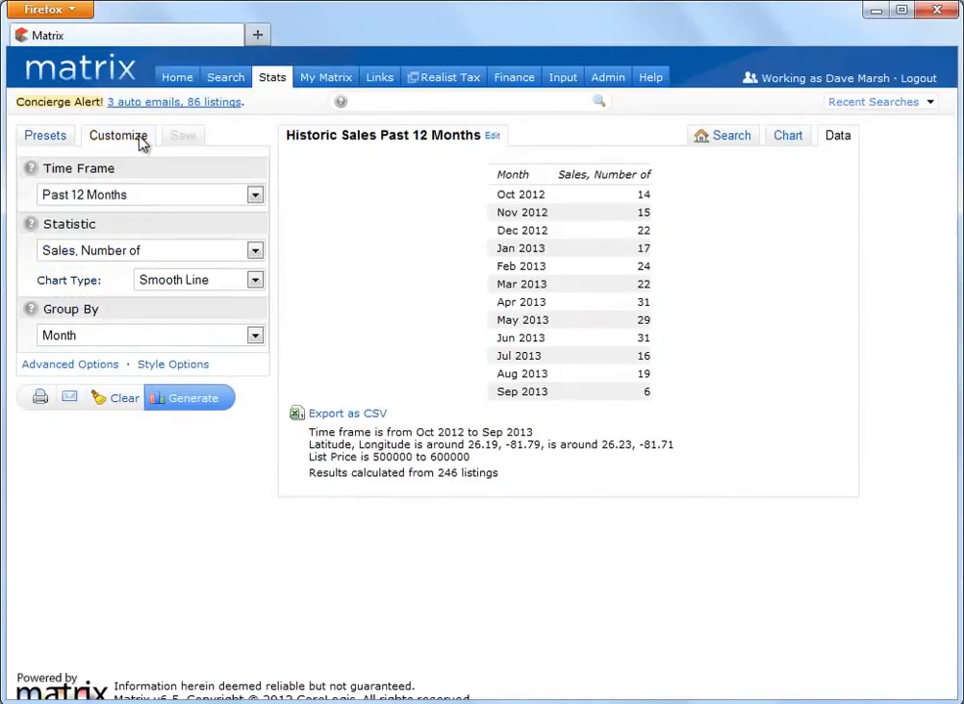
{"action": "left_click", "coordinate": [122, 398]}
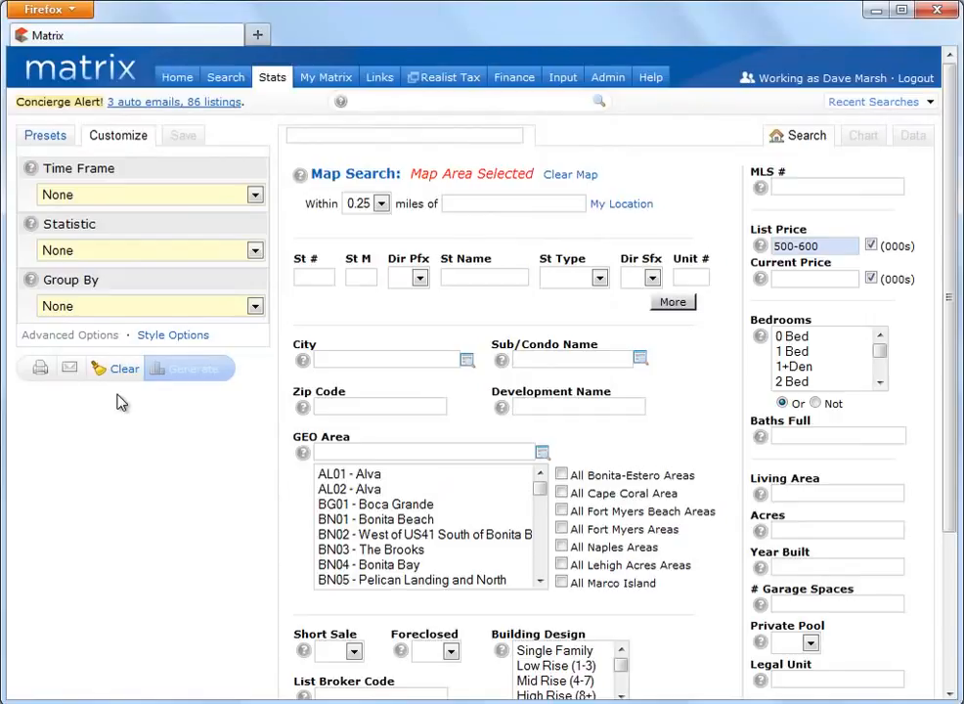
{"action": "left_click", "coordinate": [195, 250]}
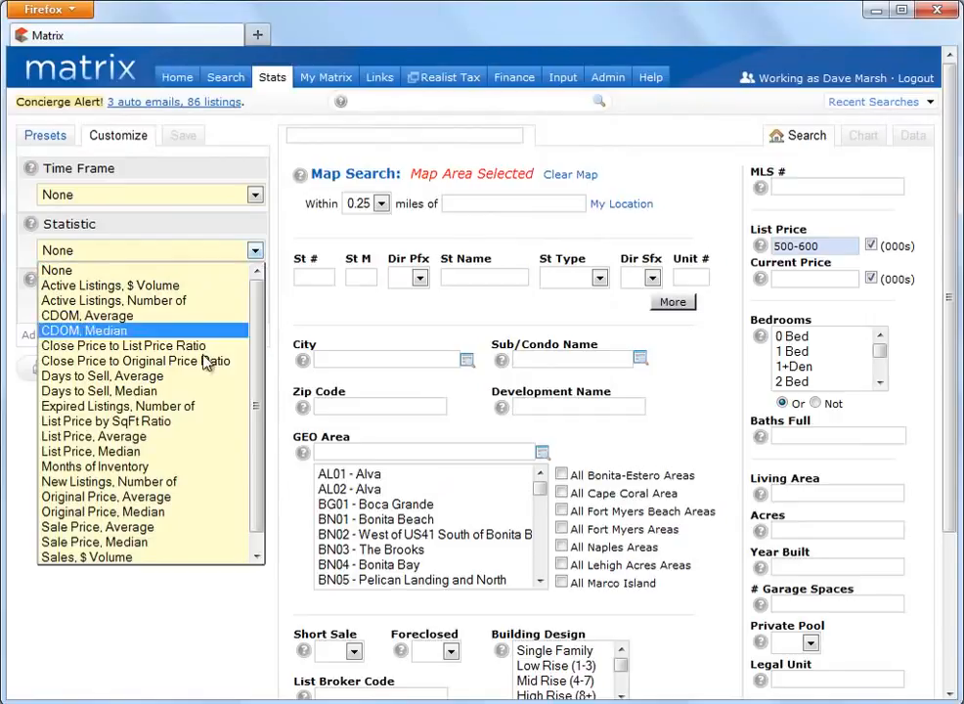
{"action": "left_click", "coordinate": [162, 528]}
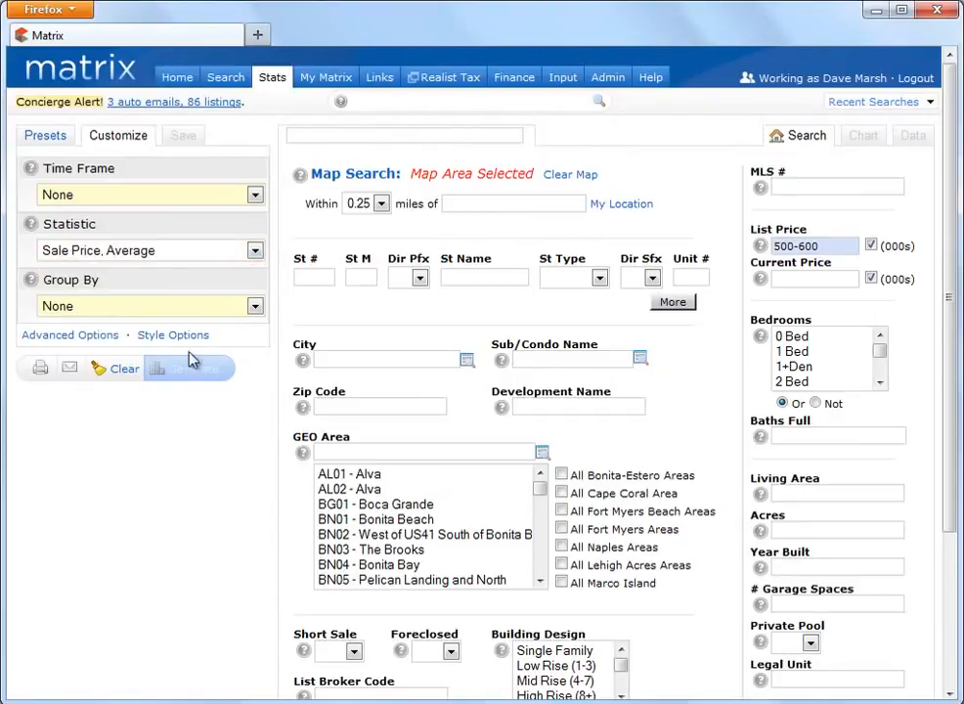
{"action": "left_click", "coordinate": [254, 196]}
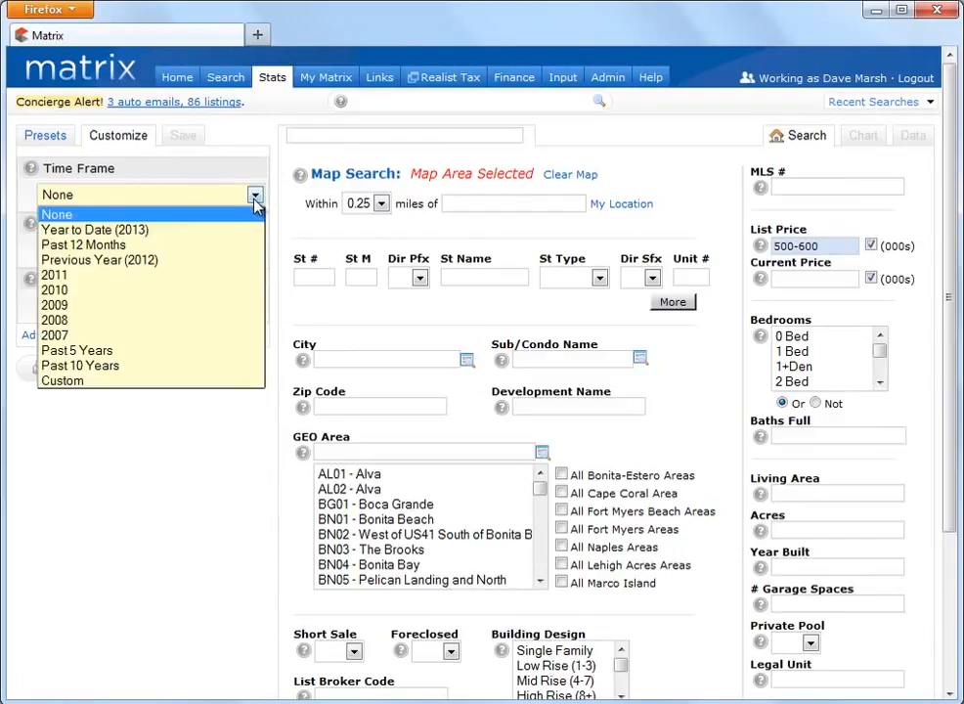
{"action": "left_click", "coordinate": [223, 352]}
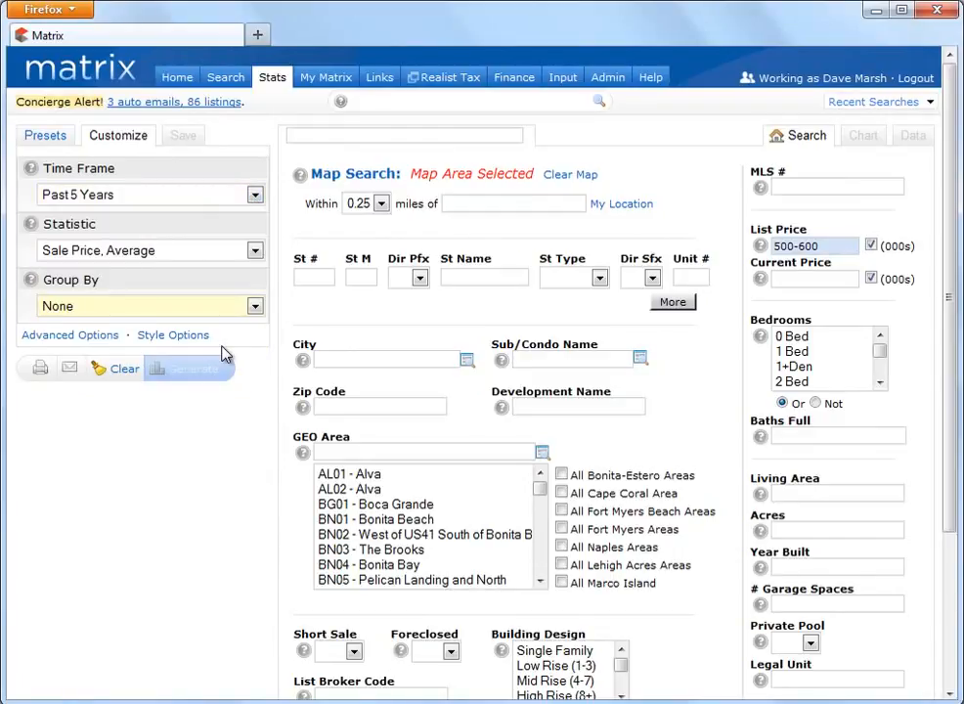
Step: Add Sales, Number of as the secondary statistic and group the results by Month
{"action": "left_click", "coordinate": [102, 335]}
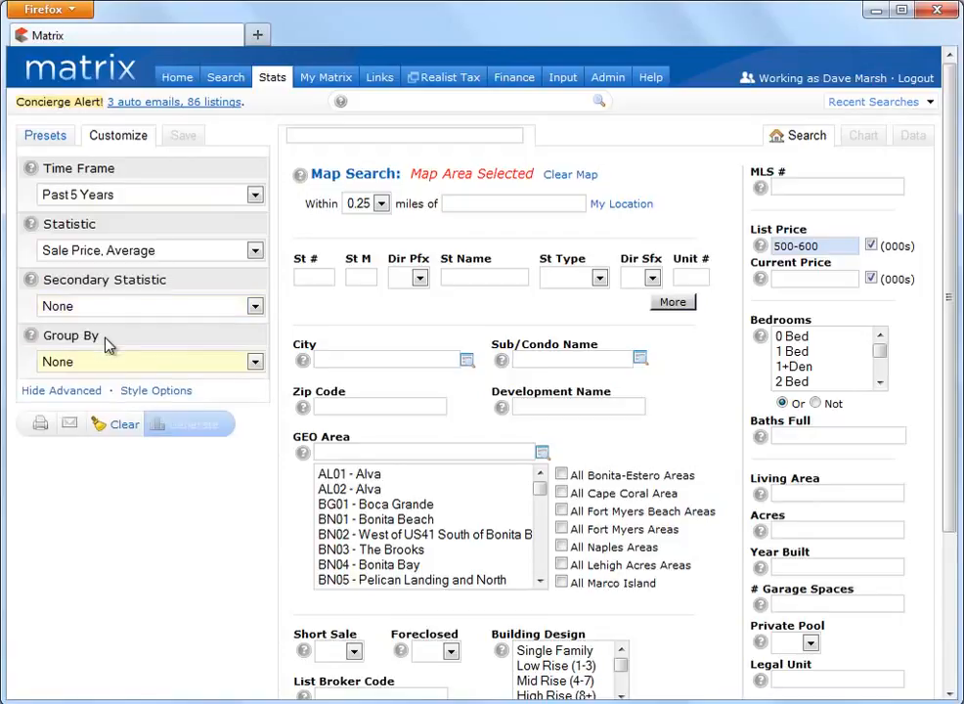
{"action": "left_click", "coordinate": [256, 307]}
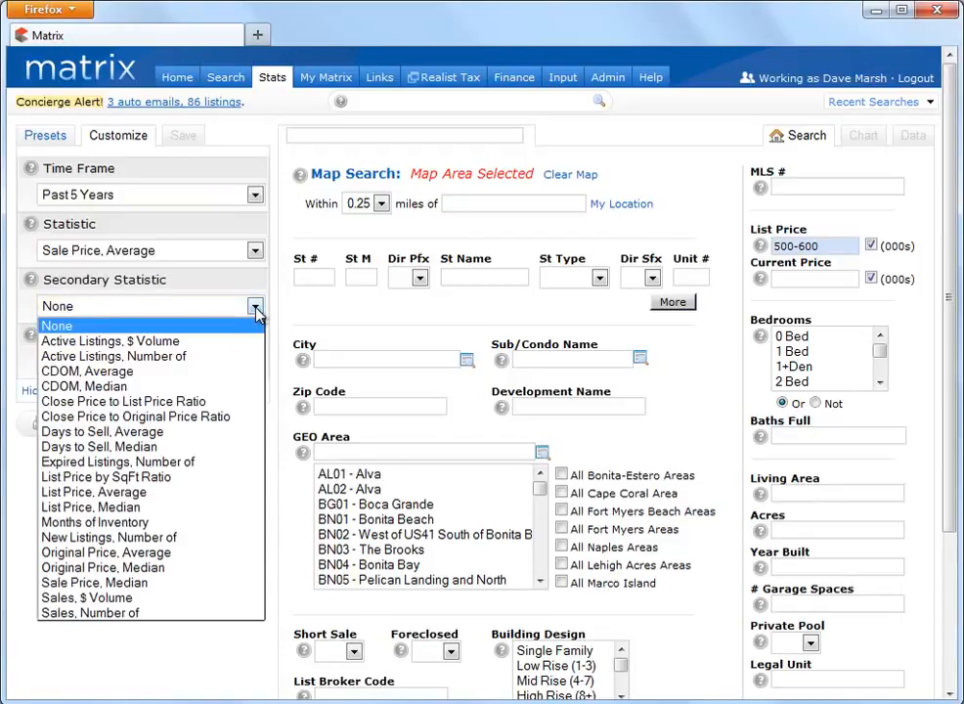
{"action": "left_click", "coordinate": [196, 613]}
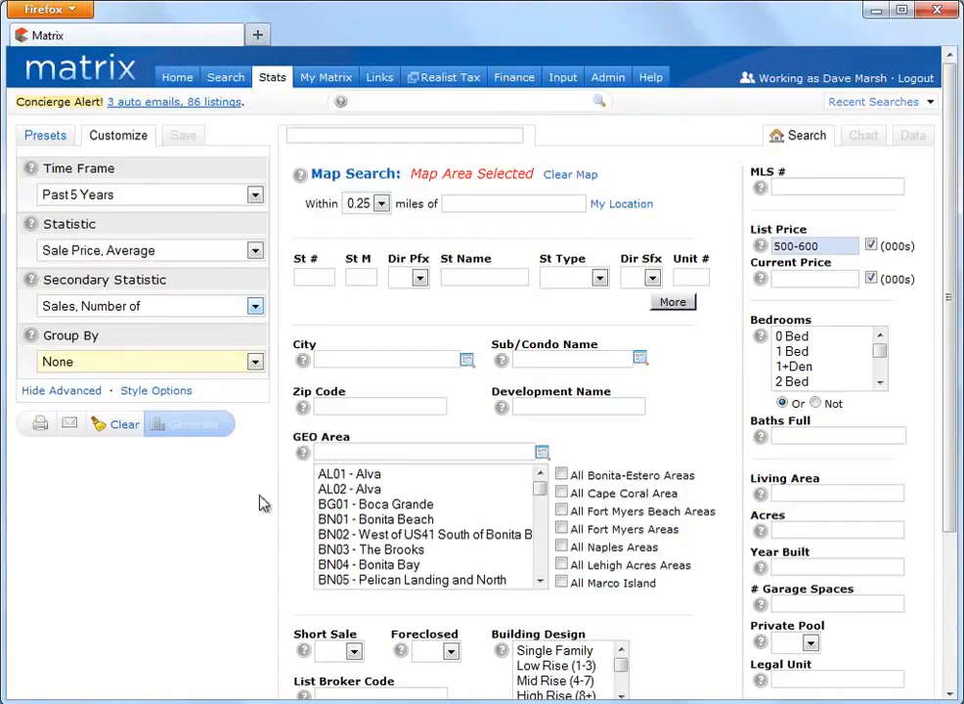
{"action": "left_click", "coordinate": [255, 362]}
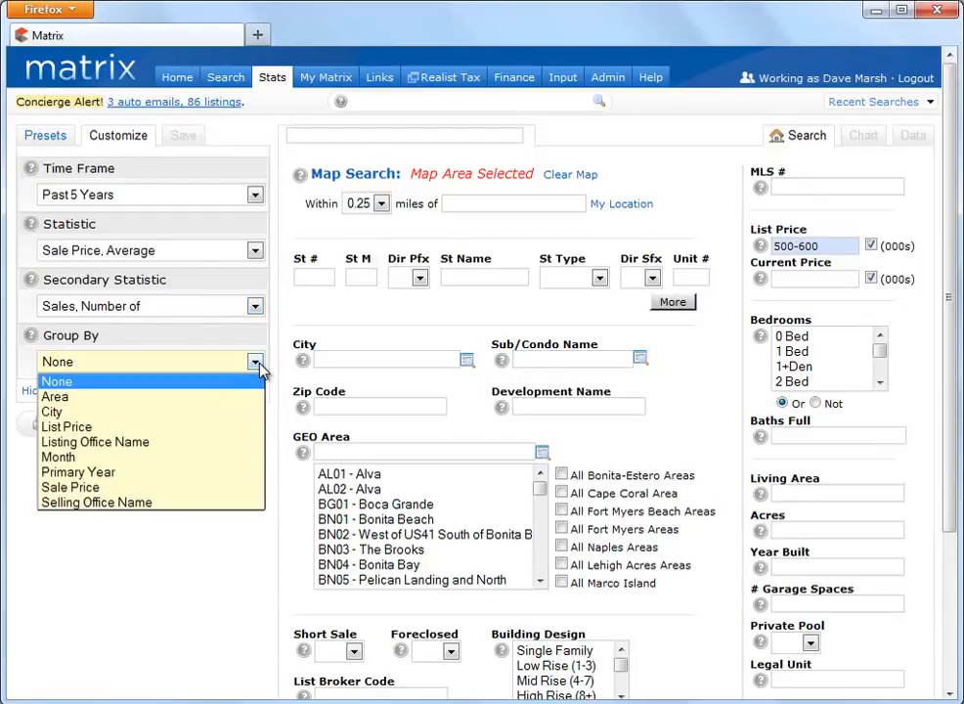
{"action": "left_click", "coordinate": [225, 456]}
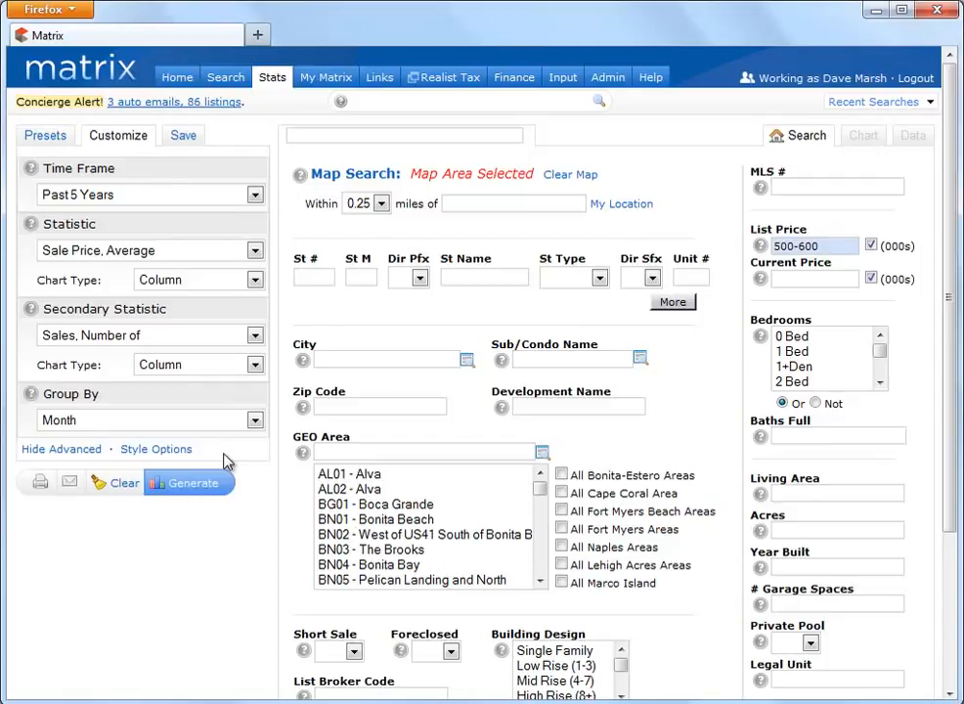
Step: Set the Sale Price, Average chart type to Line and the chart's color palette to Earth Tones
{"action": "left_click", "coordinate": [256, 281]}
{"action": "left_click", "coordinate": [244, 315]}
{"action": "left_click", "coordinate": [188, 449]}
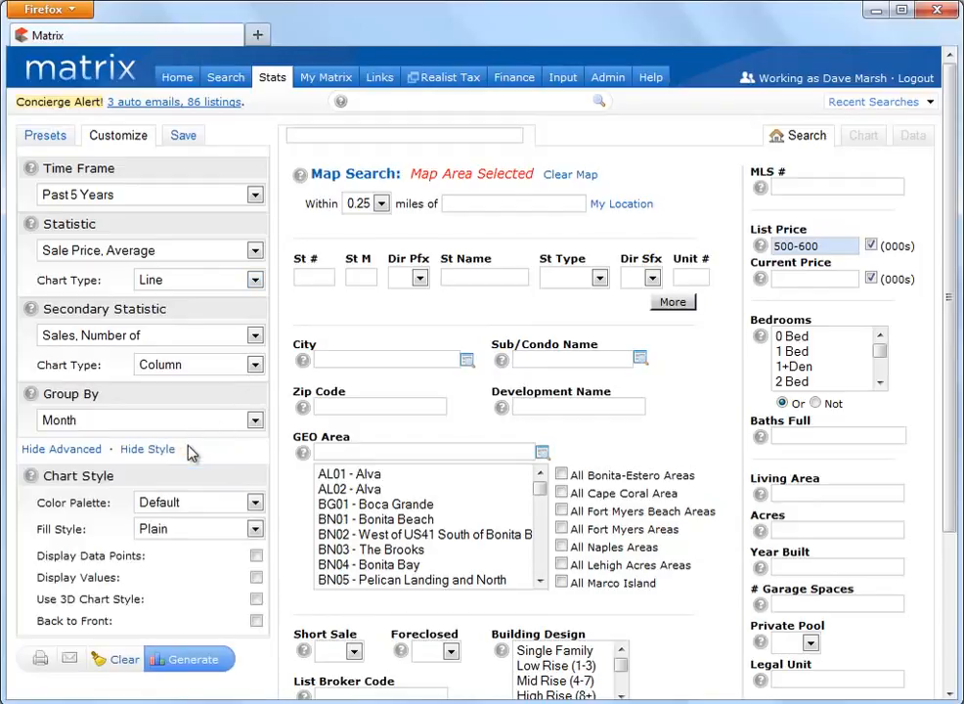
{"action": "left_click", "coordinate": [255, 502]}
{"action": "left_click", "coordinate": [235, 600]}
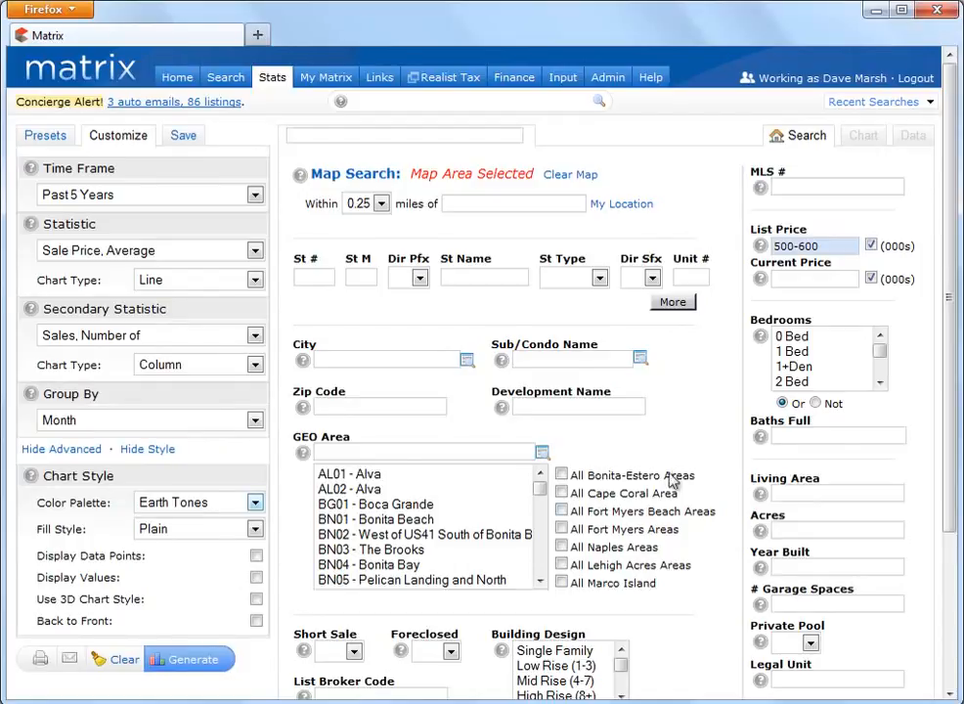
Step: Clear all search criteria, including the map area and list price, and generate the customized five-year average sale price chart
{"action": "left_click_drag", "start_coordinate": [948, 417], "coordinate": [941, 548]}
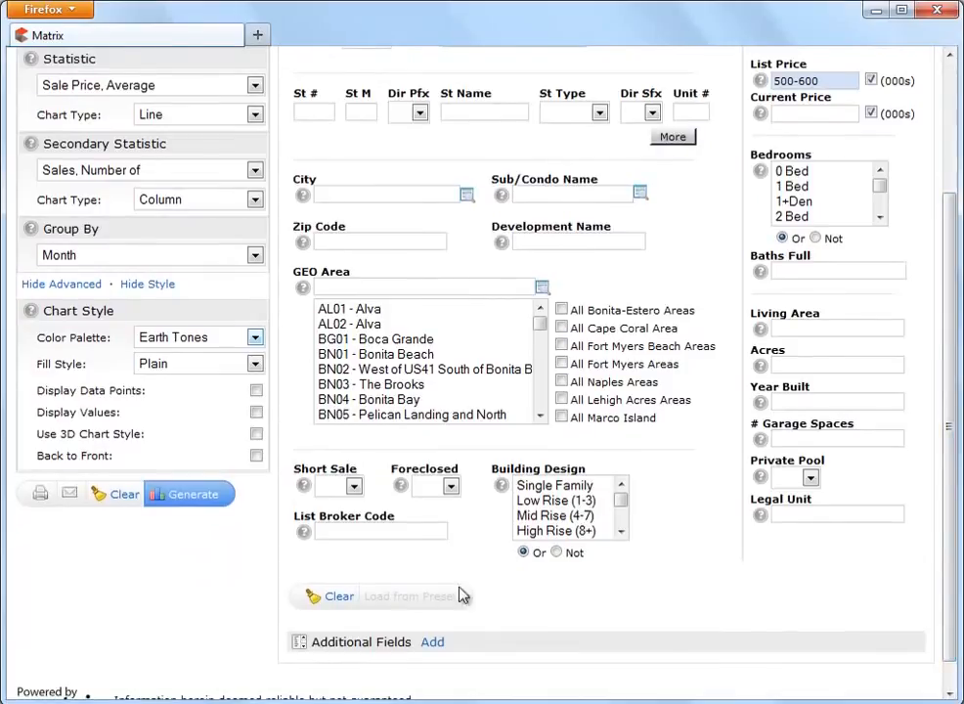
{"action": "left_click", "coordinate": [338, 597]}
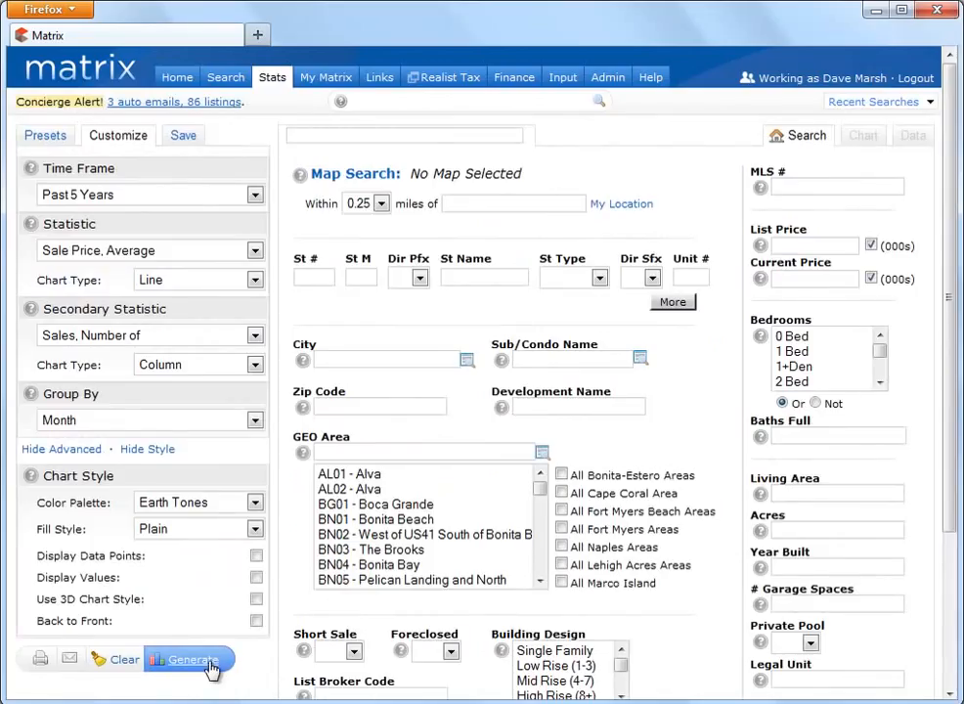
{"action": "left_click", "coordinate": [192, 660]}
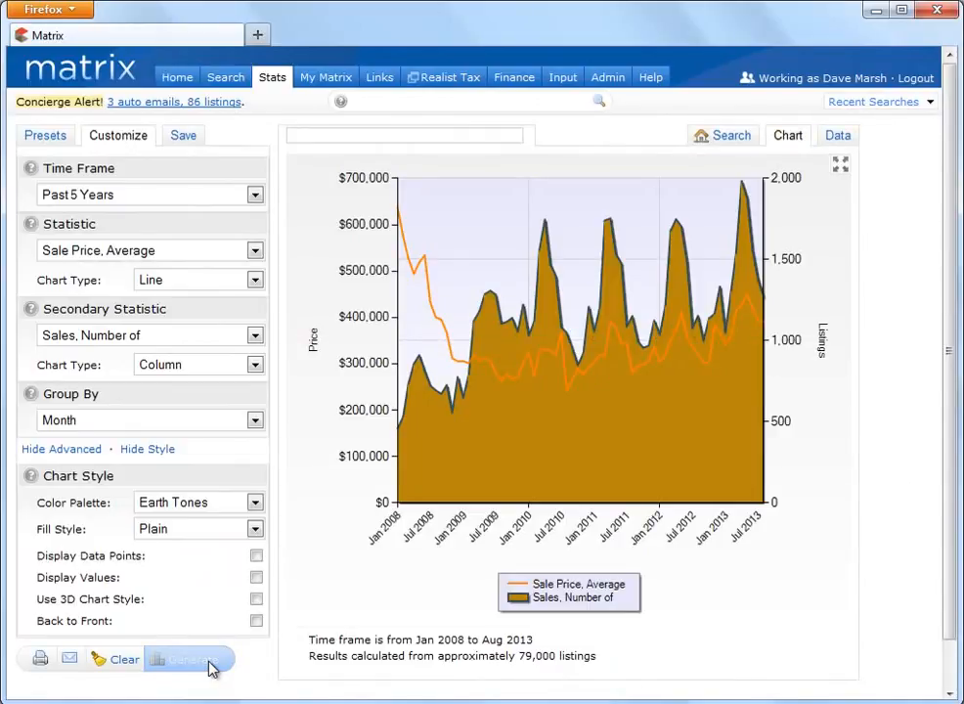
Step: Open the chart's printable version with its print dialog, close it, and open the Email Statistics form and cancel it
{"action": "left_click", "coordinate": [39, 661]}
{"action": "scroll", "coordinate": [37, 661], "scroll_direction": "down", "scroll_amount": 3}
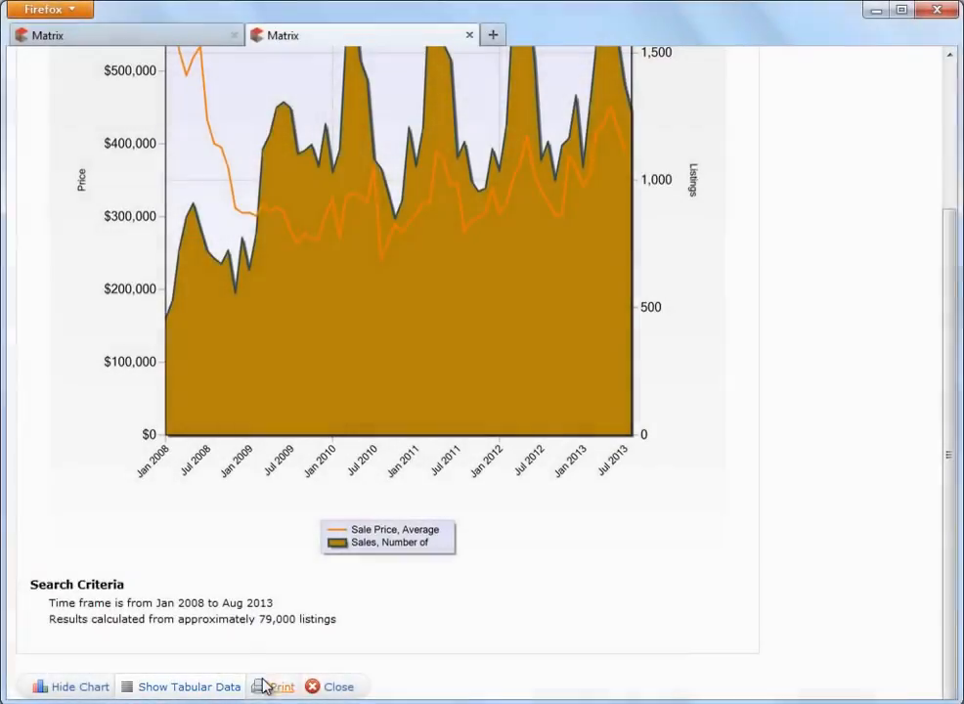
{"action": "left_click", "coordinate": [282, 687]}
{"action": "left_click", "coordinate": [423, 338]}
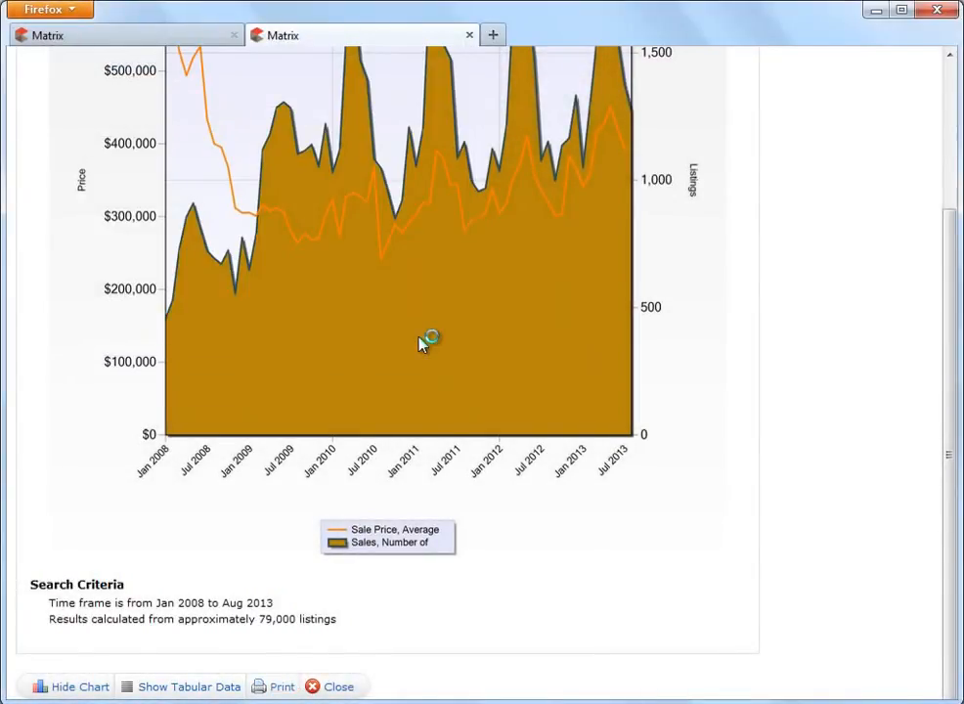
{"action": "left_click", "coordinate": [347, 687]}
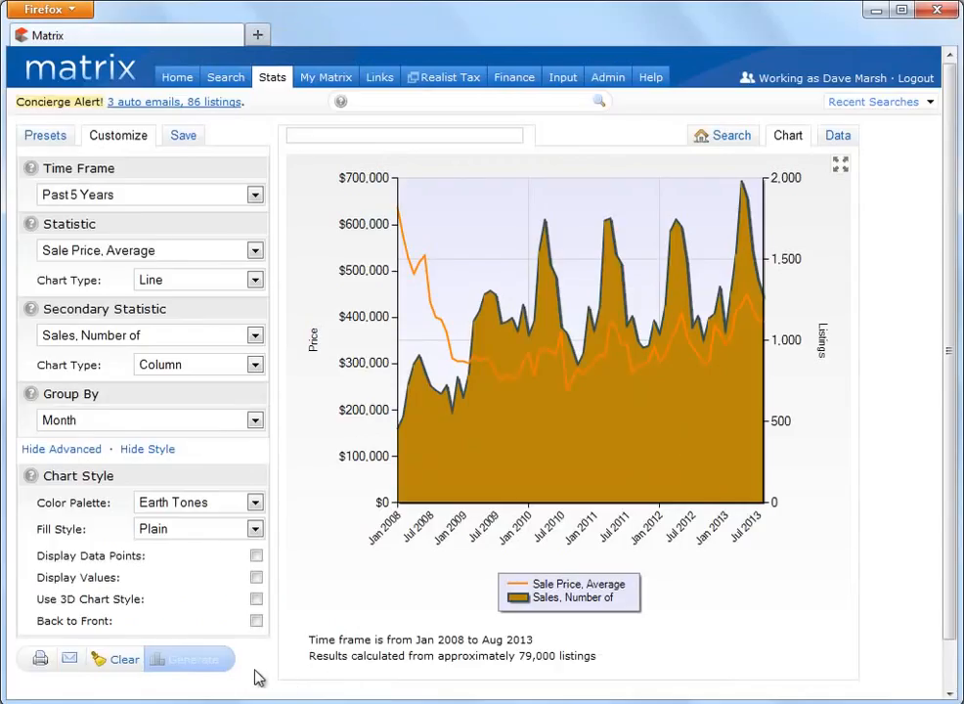
{"action": "left_click", "coordinate": [71, 661]}
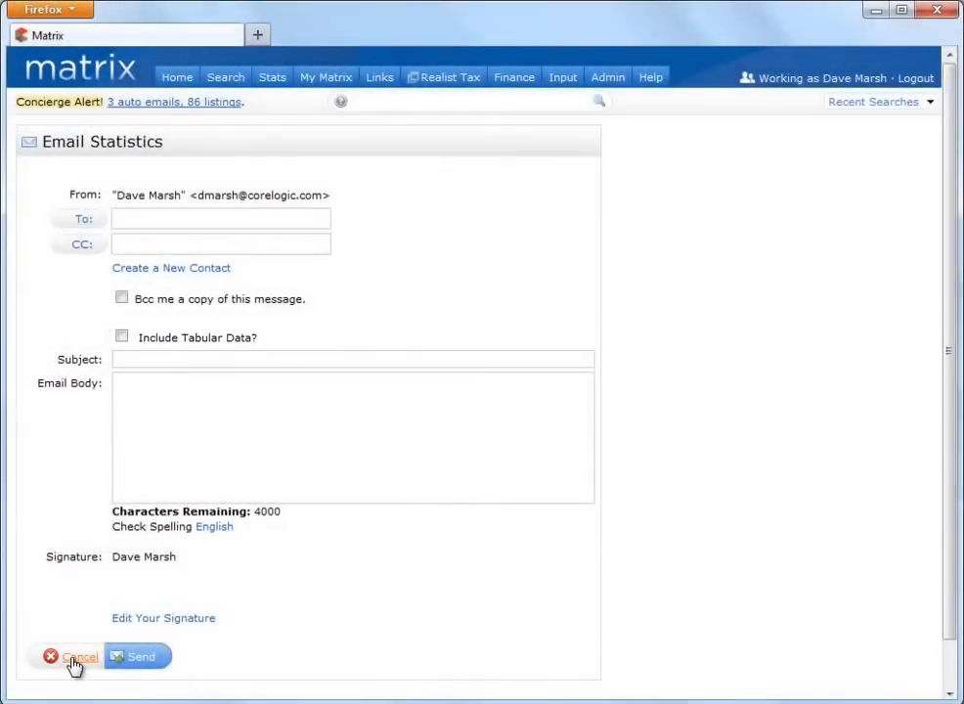
{"action": "left_click", "coordinate": [74, 661]}
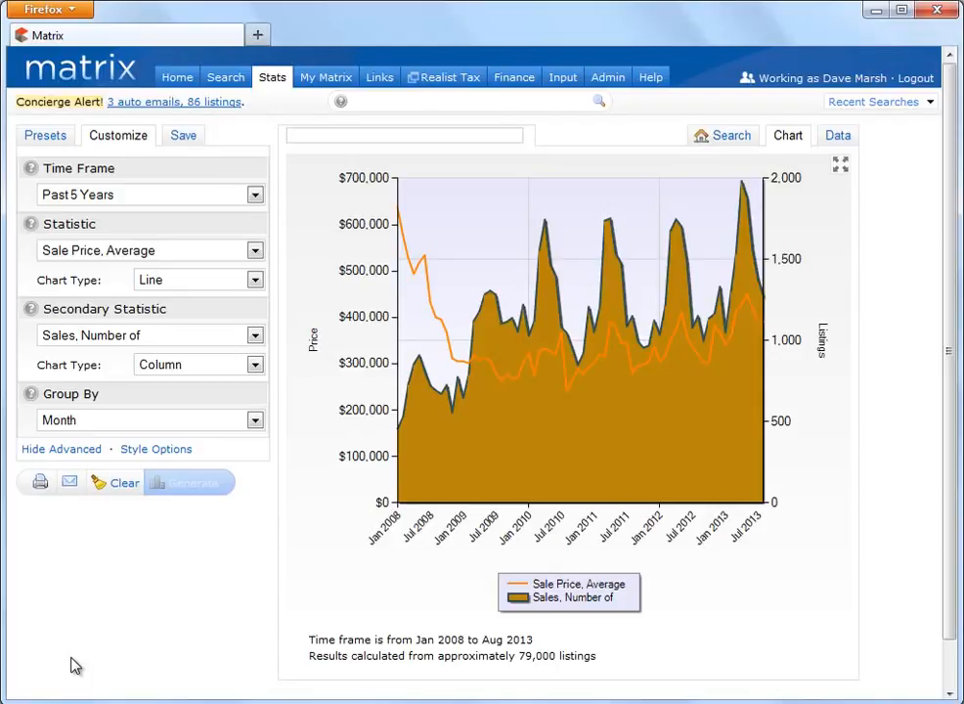
Step: Start a Residential map search and draw a rectangular search area along the coast from Bonita Springs south past Naples
{"action": "mouse_move", "coordinate": [224, 79]}
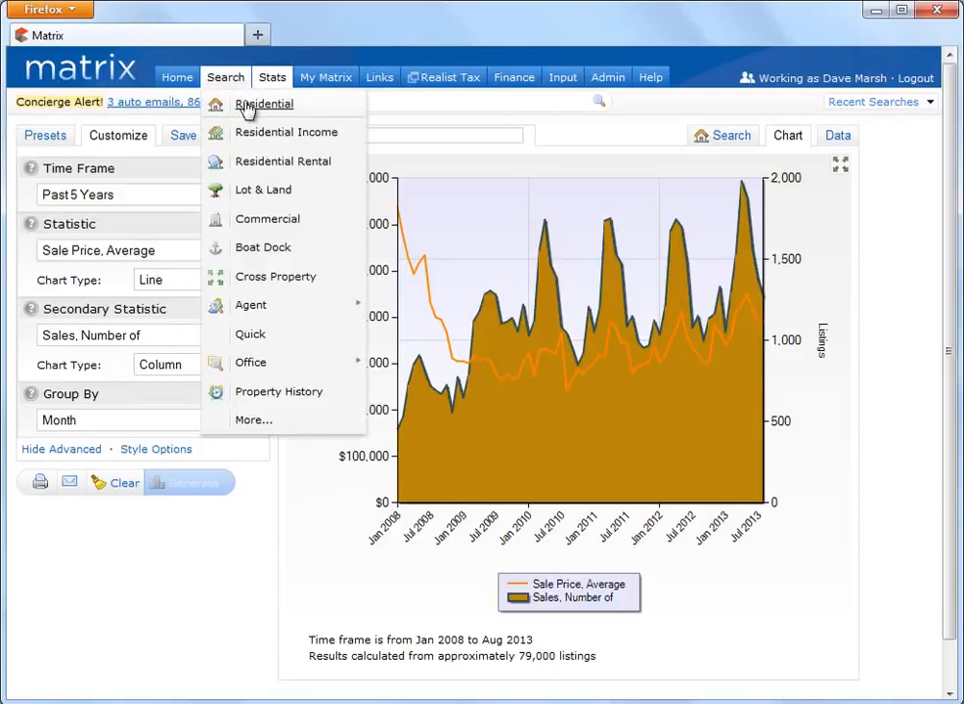
{"action": "left_click", "coordinate": [248, 107]}
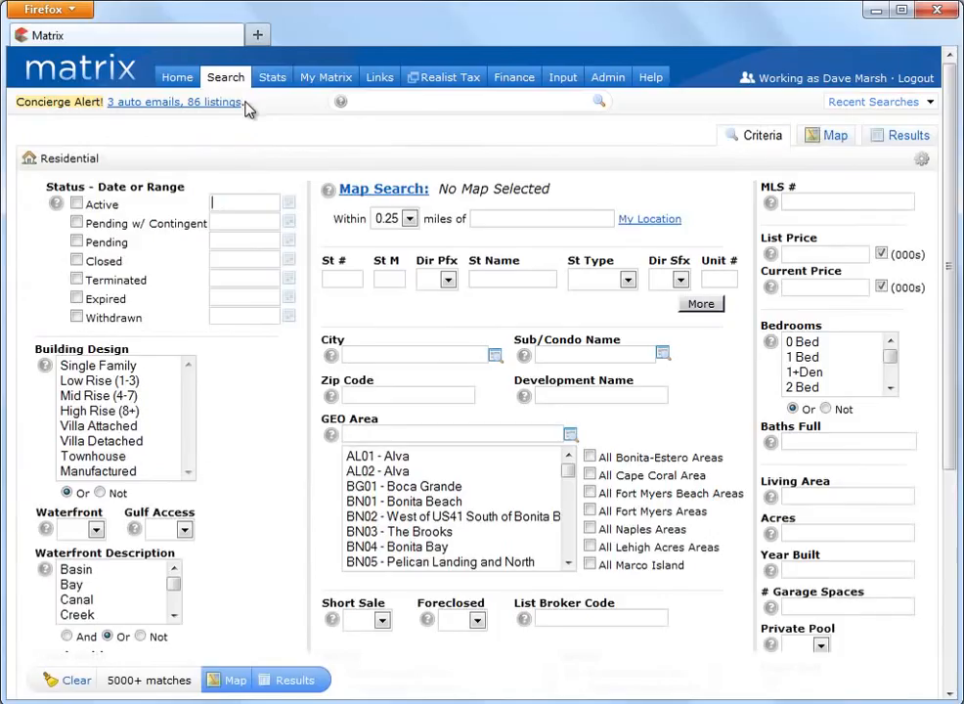
{"action": "left_click", "coordinate": [394, 189]}
{"action": "scroll", "coordinate": [600, 428], "scroll_direction": "up", "scroll_amount": 1}
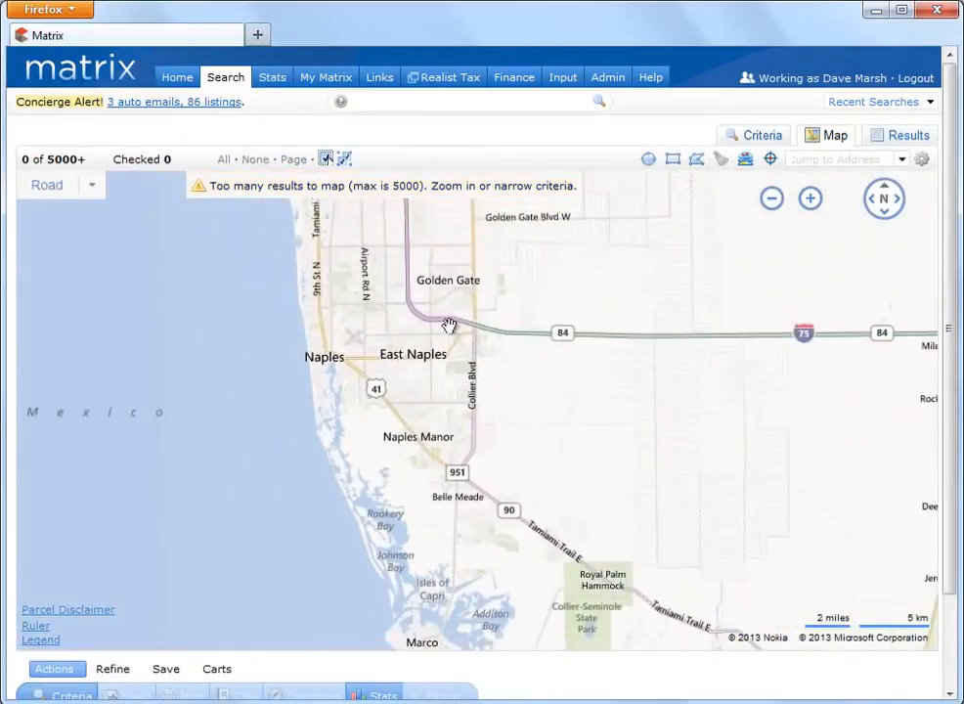
{"action": "left_click_drag", "start_coordinate": [450, 325], "coordinate": [471, 523]}
{"action": "left_click_drag", "start_coordinate": [289, 264], "coordinate": [396, 599]}
Step: Draw a stepped polygon search area on the map around North Collier Regional Park, Islandwalk and Palm Royale, reaching south toward Vineyards
{"action": "scroll", "coordinate": [452, 434], "scroll_direction": "up", "scroll_amount": 2}
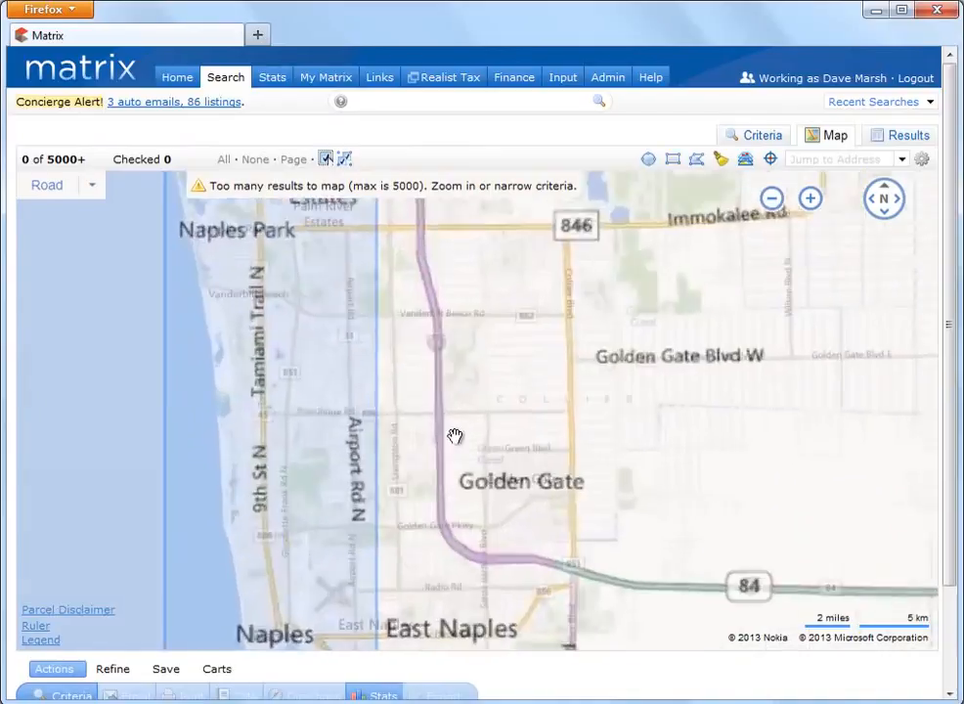
{"action": "left_click", "coordinate": [696, 158]}
{"action": "left_click", "coordinate": [523, 469]}
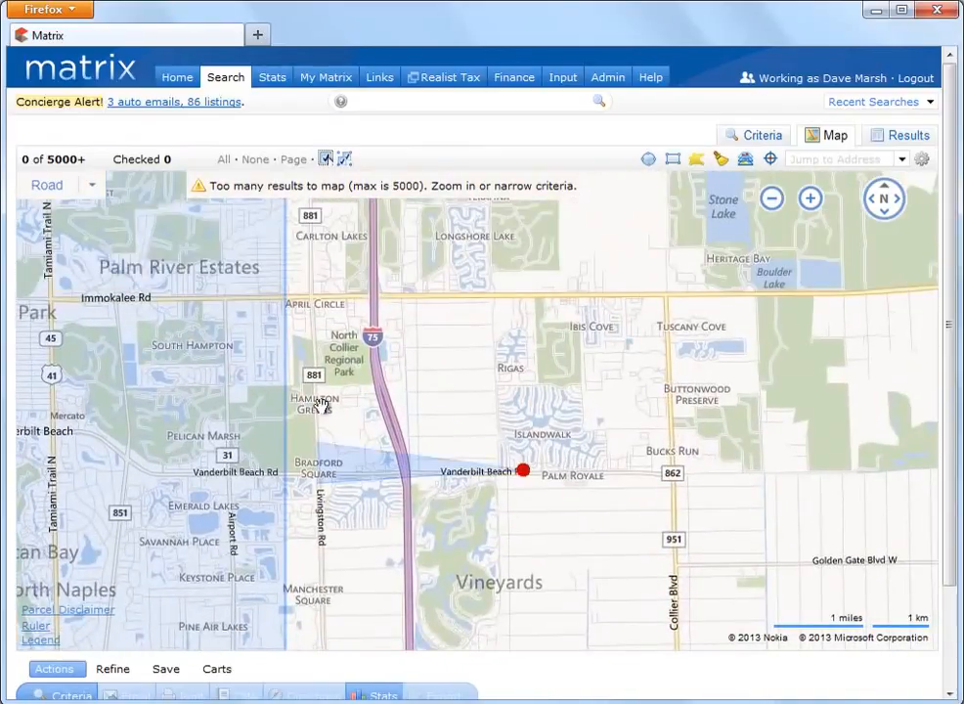
{"action": "left_click", "coordinate": [313, 471]}
{"action": "left_click", "coordinate": [296, 251]}
{"action": "left_click", "coordinate": [515, 273]}
{"action": "left_click", "coordinate": [517, 395]}
{"action": "left_click", "coordinate": [661, 415]}
{"action": "left_click", "coordinate": [660, 486]}
{"action": "left_click", "coordinate": [582, 577]}
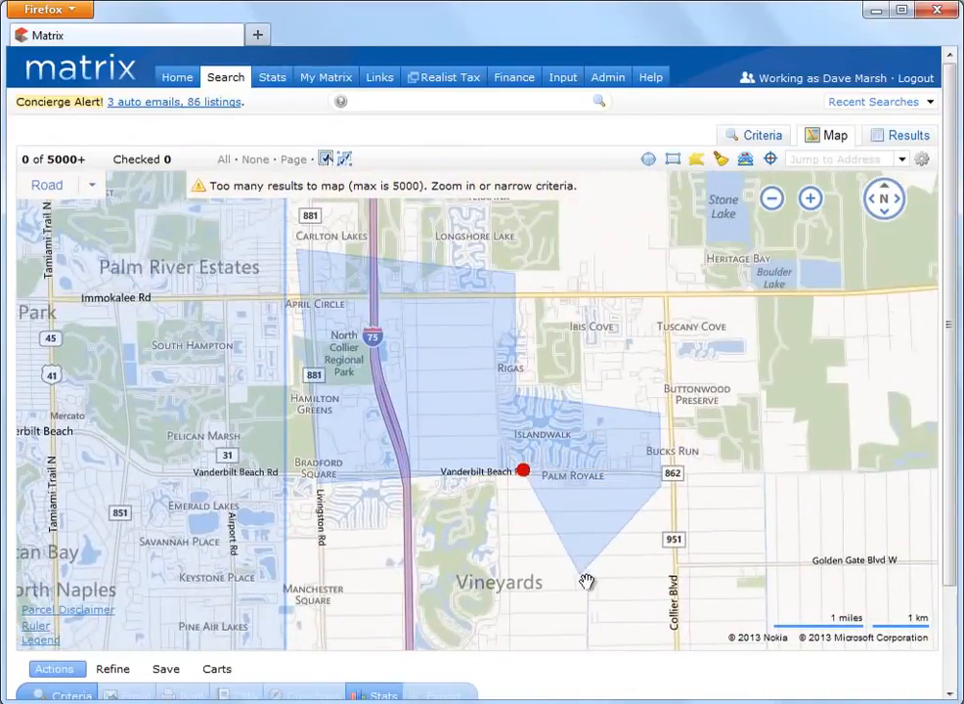
{"action": "left_click", "coordinate": [508, 579]}
{"action": "left_click", "coordinate": [525, 470]}
Step: Add a circular map search area centered near E Terry St in Bonita Springs, west of Interstate 75
{"action": "left_click_drag", "start_coordinate": [624, 271], "coordinate": [577, 506]}
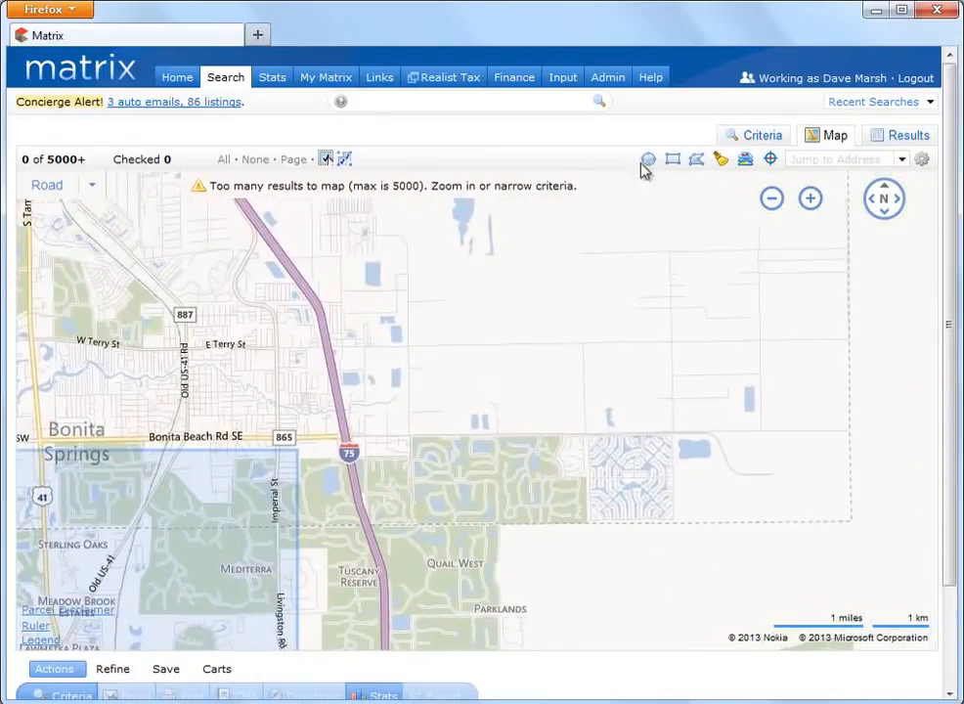
{"action": "left_click", "coordinate": [648, 158]}
{"action": "left_click", "coordinate": [219, 335]}
{"action": "left_click_drag", "start_coordinate": [223, 332], "coordinate": [280, 353]}
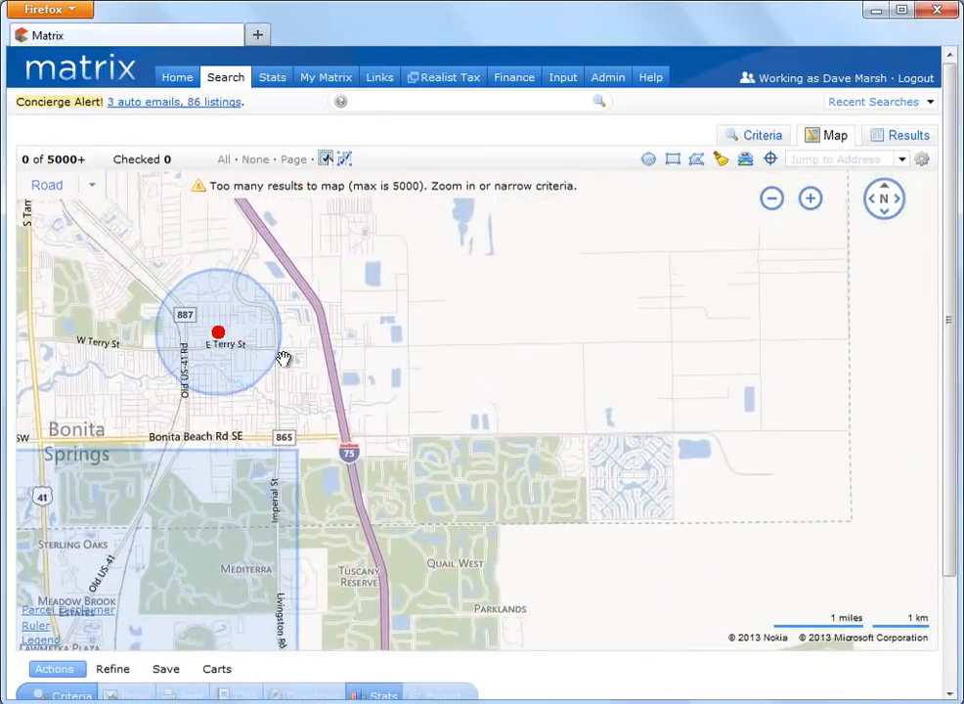
Step: In the search criteria, choose Single Family as the building design and set the list price to 2000- (000s)
{"action": "left_click", "coordinate": [762, 137]}
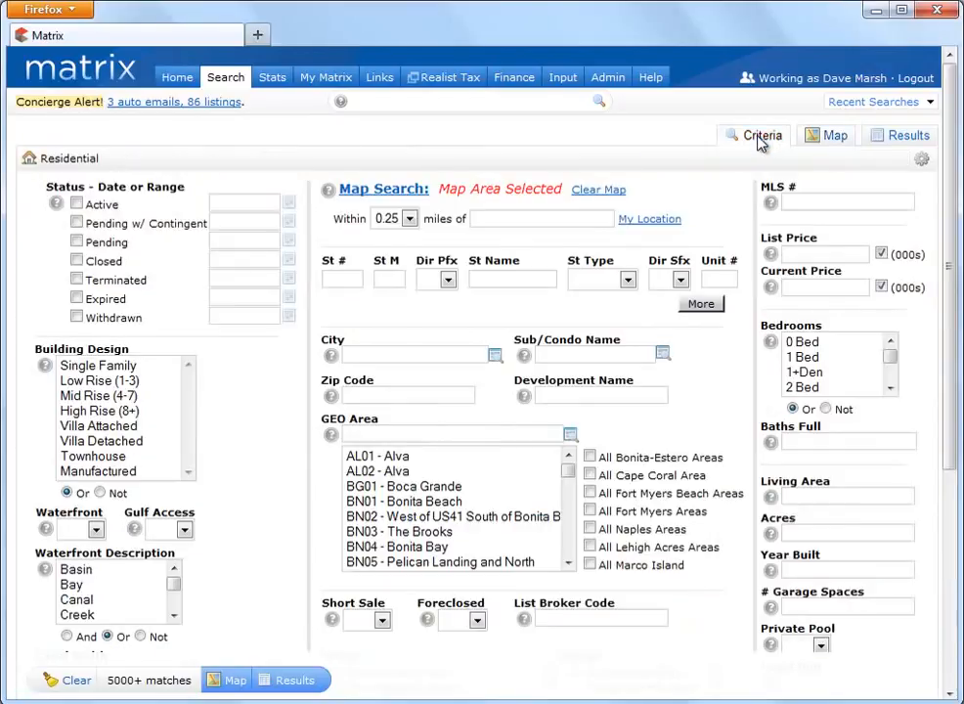
{"action": "left_click", "coordinate": [166, 368]}
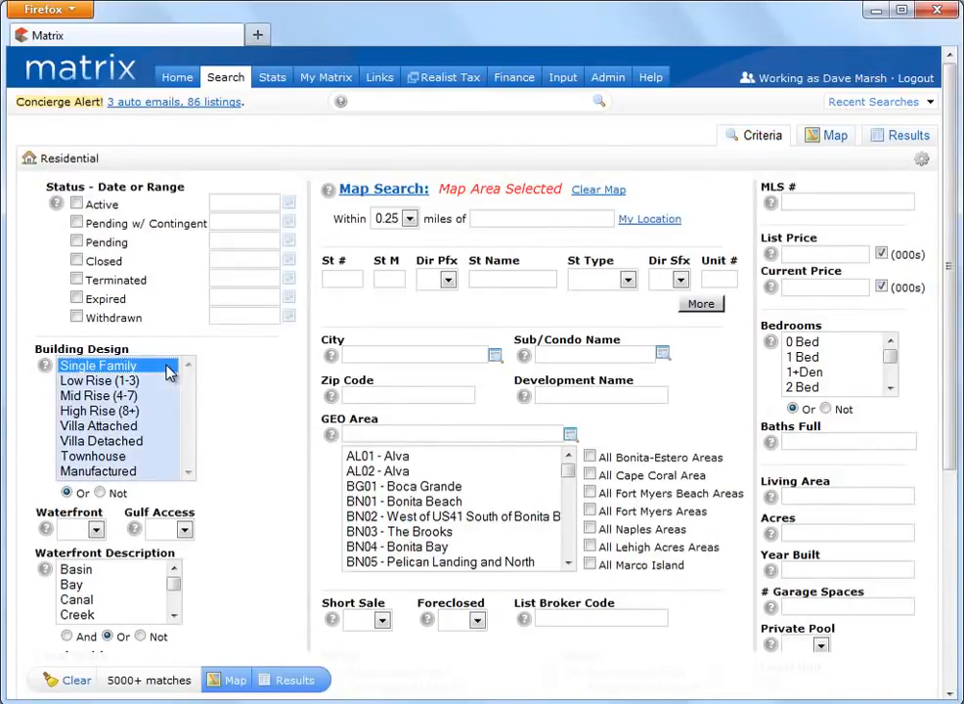
{"action": "left_click", "coordinate": [855, 254]}
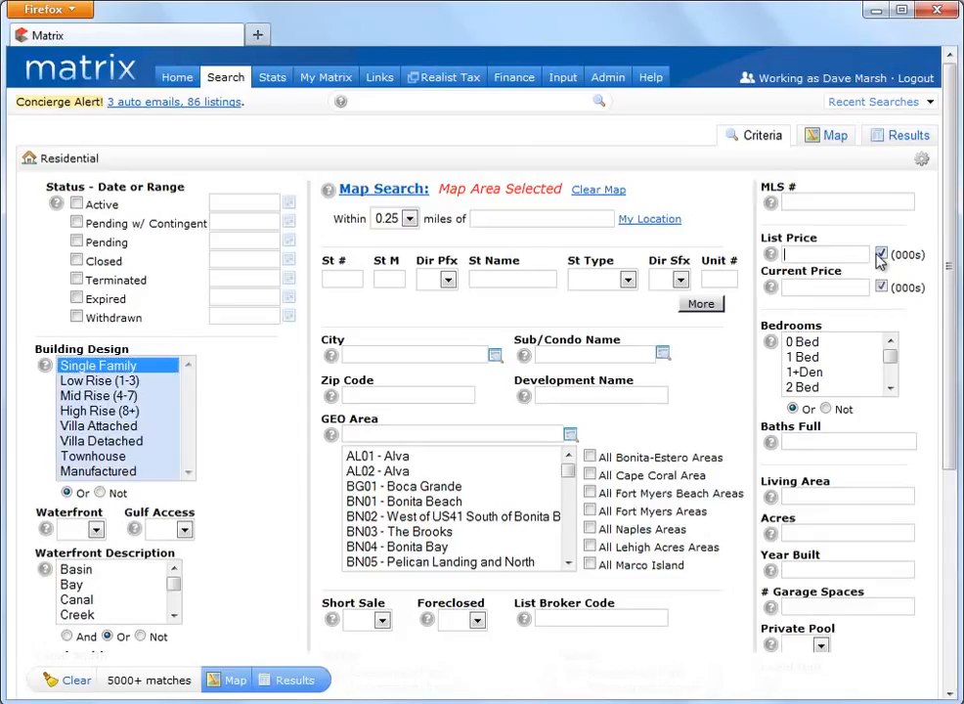
{"action": "type", "text": "2000-"}
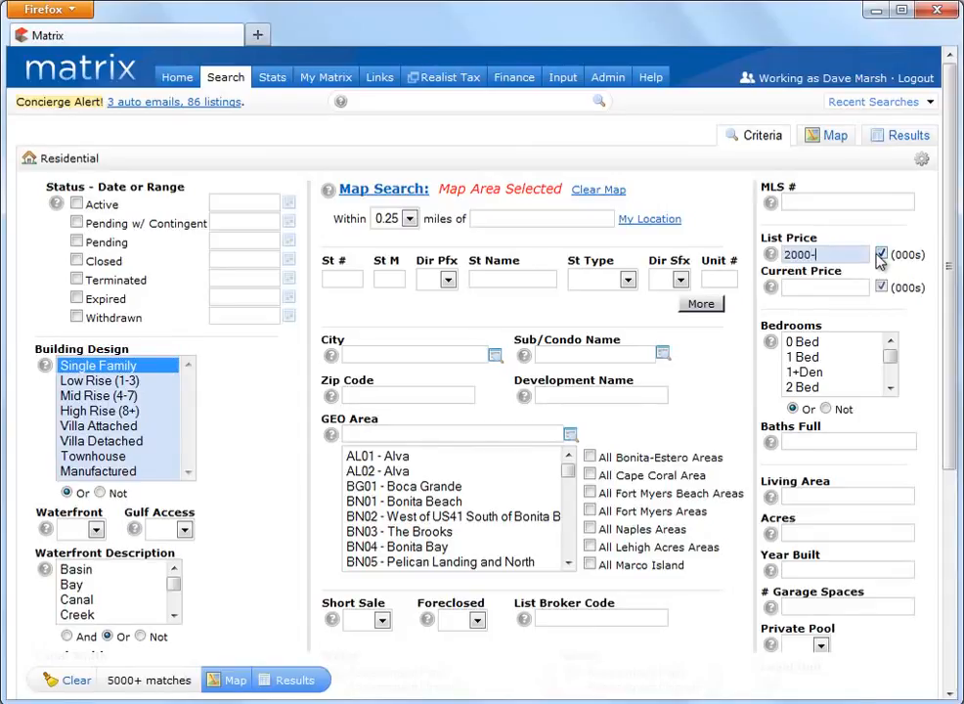
Step: Select every bedroom option from 2 Bed through 6 or More
{"action": "left_click", "coordinate": [839, 391]}
{"action": "left_click_drag", "start_coordinate": [891, 357], "coordinate": [898, 388]}
{"action": "left_click", "coordinate": [812, 389], "text": "shift"}
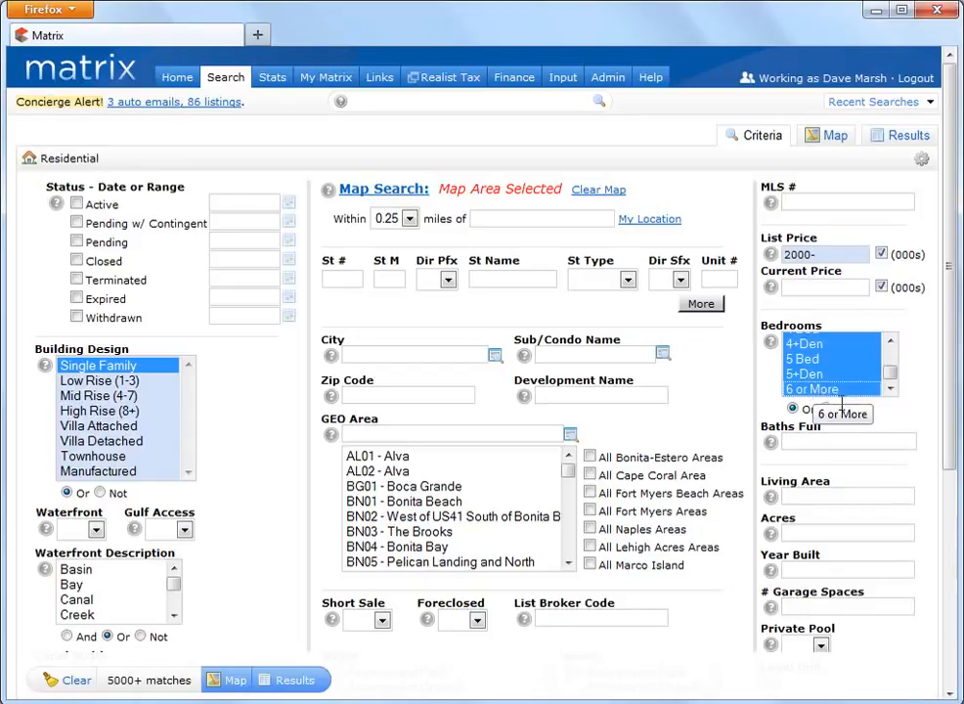
Step: Set the full baths criterion to 3+ and the year built to 2005+
{"action": "left_click", "coordinate": [897, 441]}
{"action": "type", "text": "3+"}
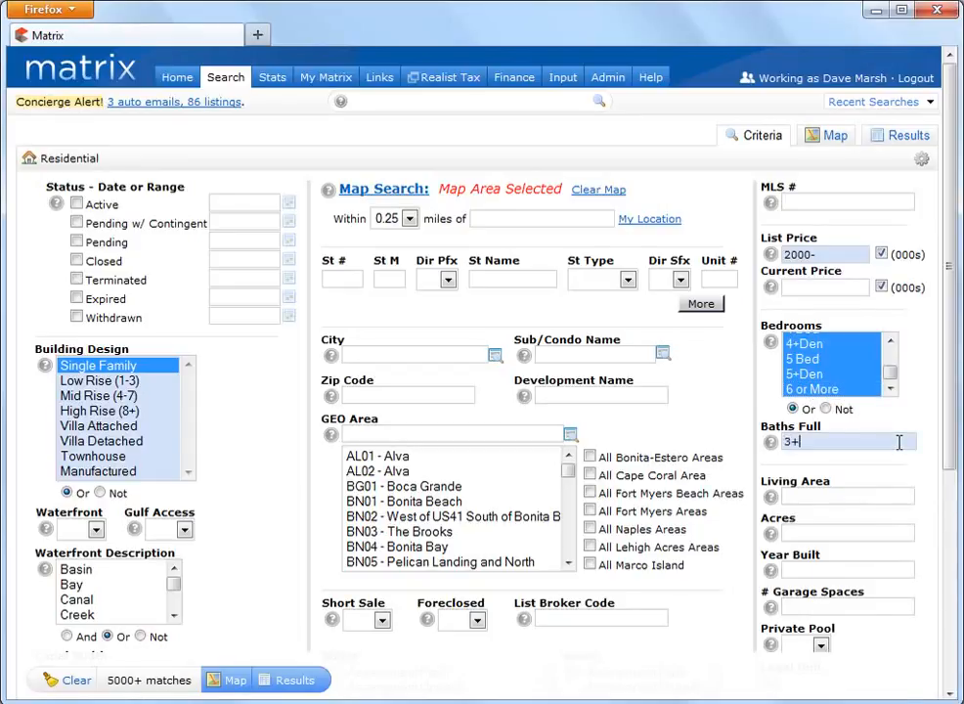
{"action": "left_click", "coordinate": [899, 567]}
{"action": "type", "text": "2005+"}
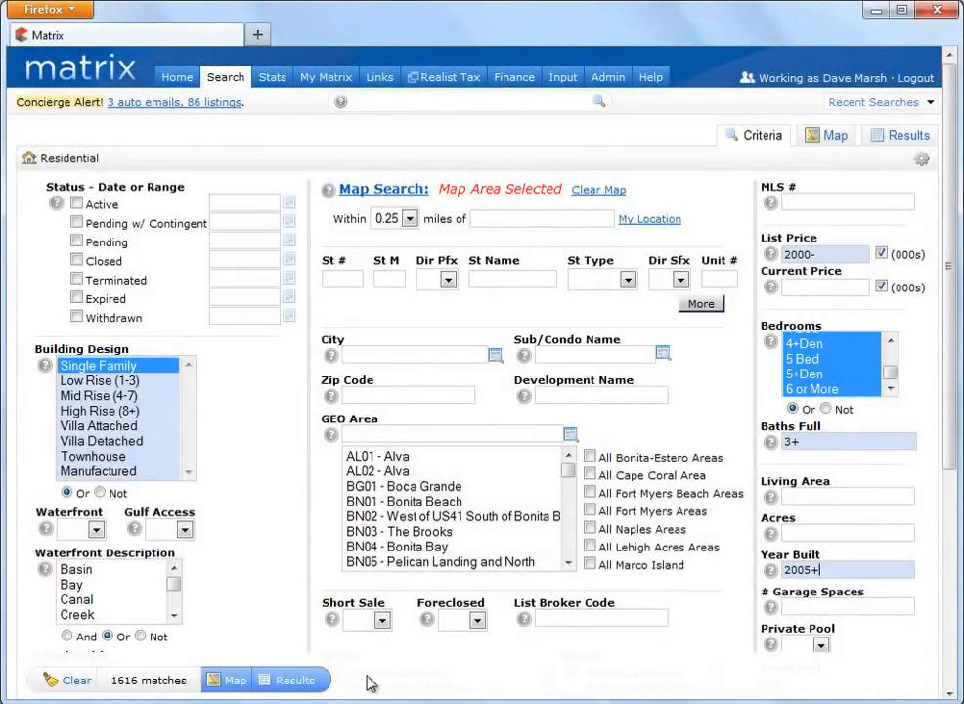
Step: Run the search, generate a tabular statistics report for all matching listings, and return to the results
{"action": "left_click", "coordinate": [294, 682]}
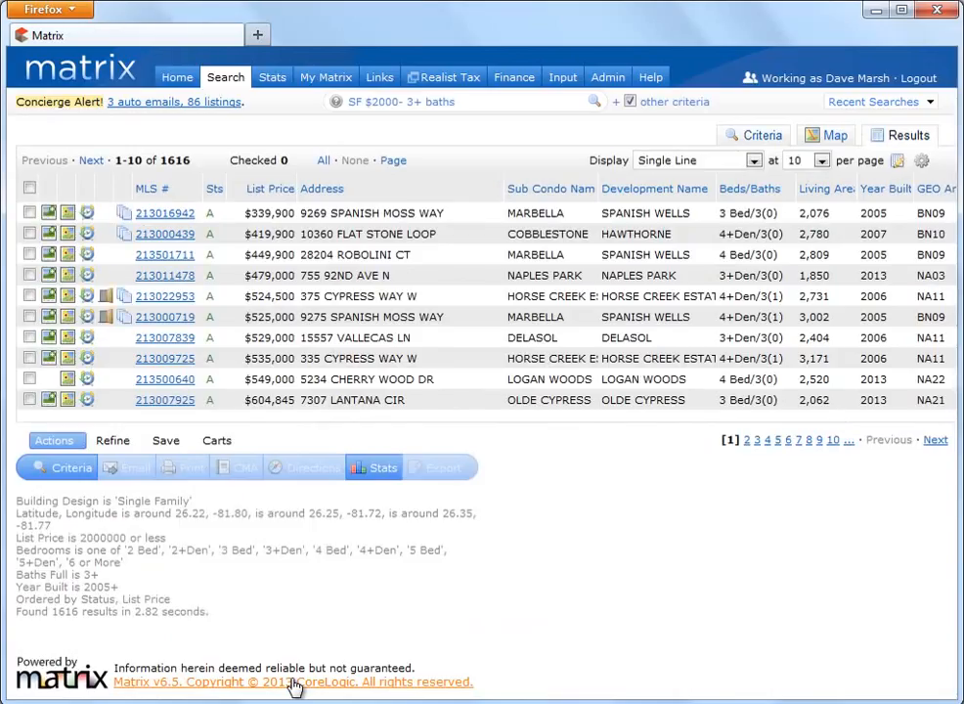
{"action": "left_click", "coordinate": [387, 470]}
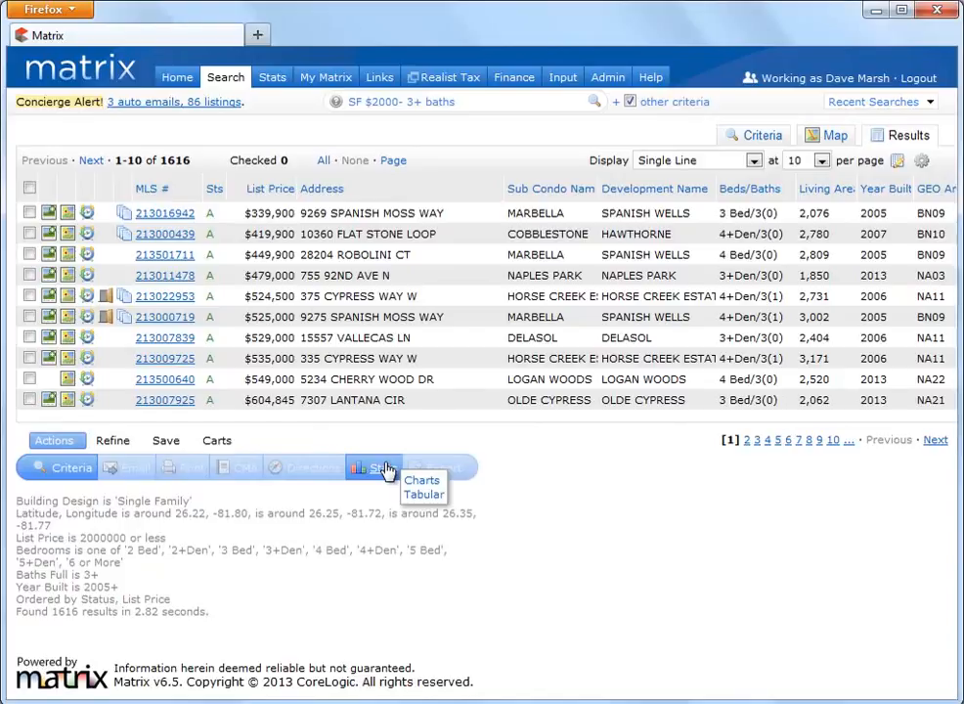
{"action": "left_click", "coordinate": [424, 493]}
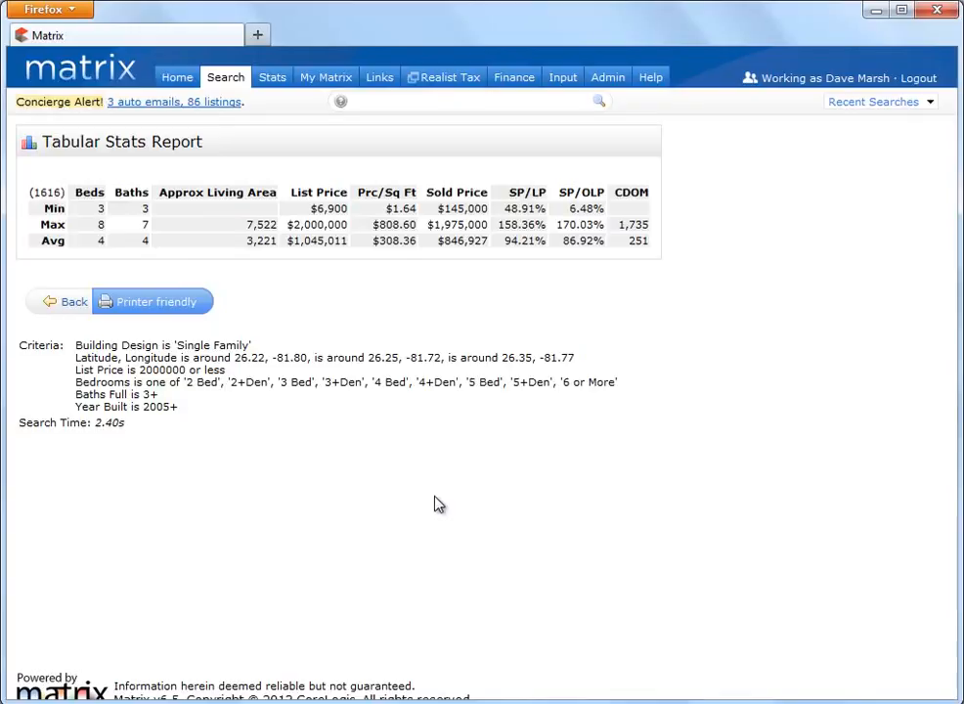
{"action": "left_click", "coordinate": [76, 305]}
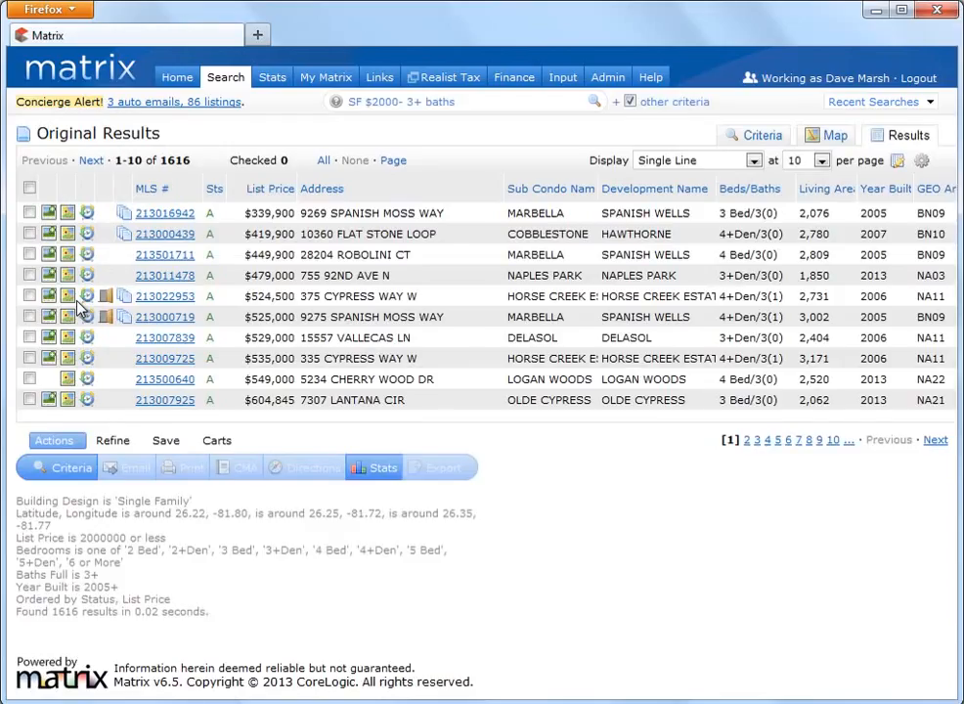
Step: Generate a tabular statistics report for only the listings priced $479,000, $524,500, $529,000, $549,000 and $604,845, and return to the results
{"action": "left_click", "coordinate": [29, 275]}
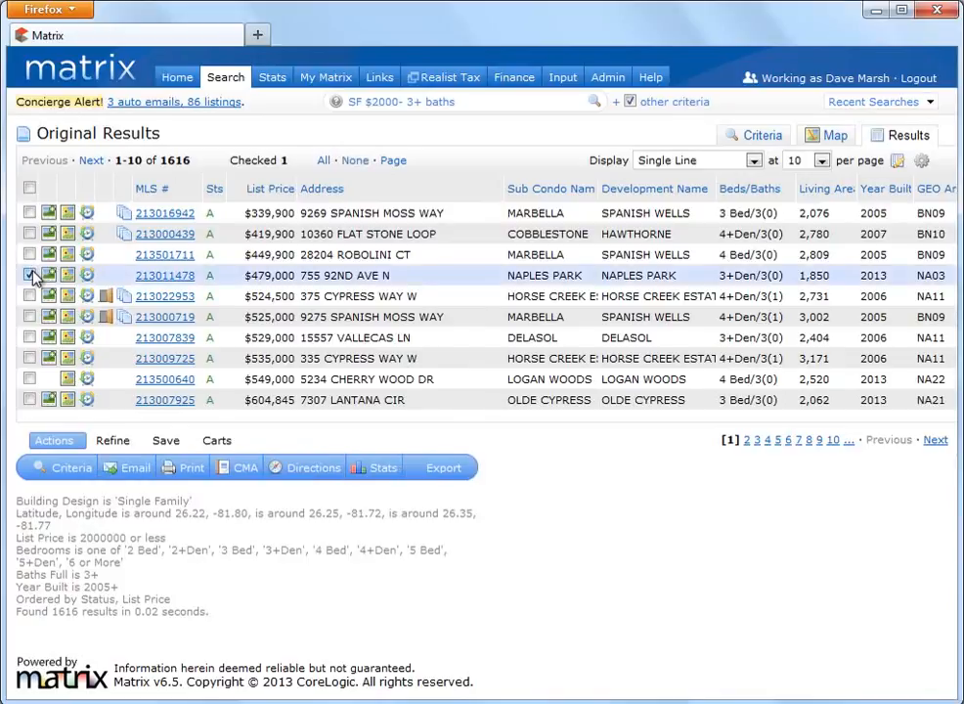
{"action": "left_click", "coordinate": [29, 298]}
{"action": "left_click", "coordinate": [30, 338]}
{"action": "left_click", "coordinate": [29, 378]}
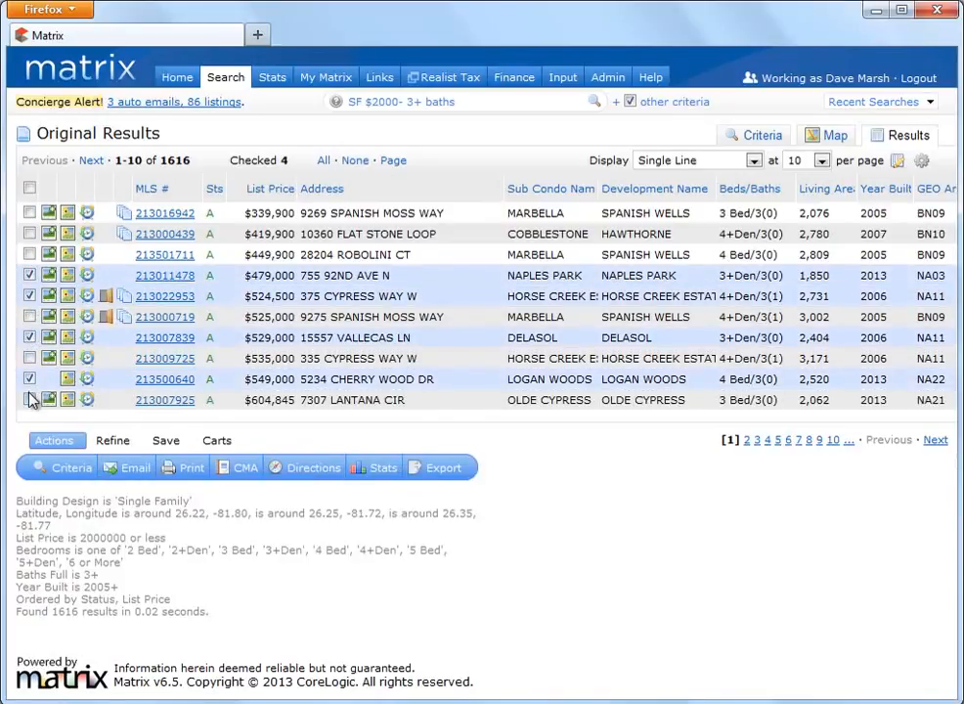
{"action": "left_click", "coordinate": [29, 399]}
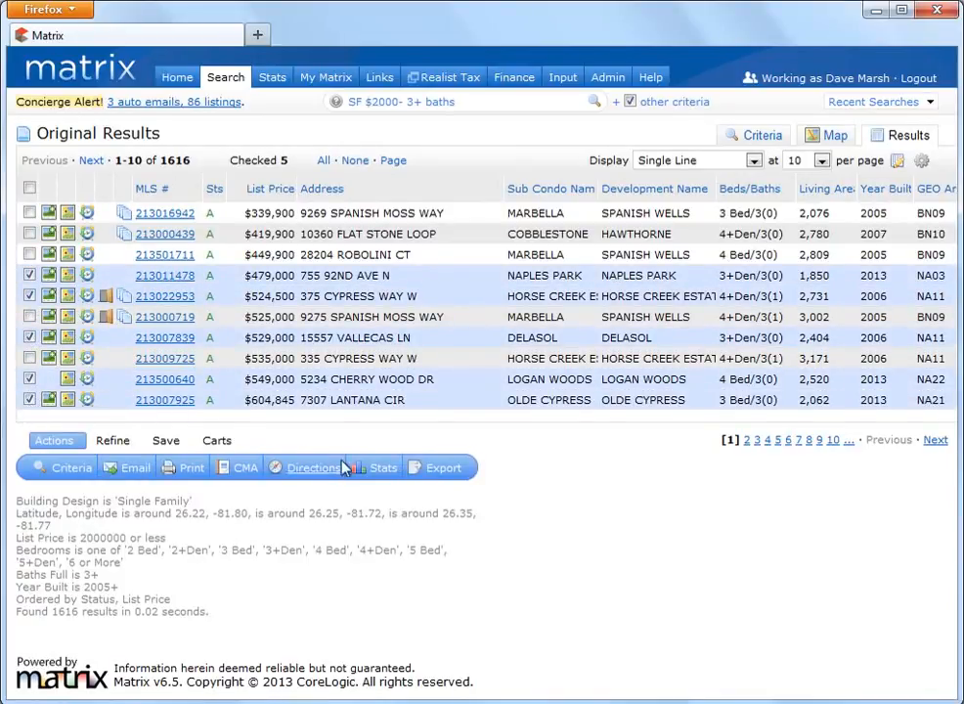
{"action": "left_click", "coordinate": [387, 475]}
{"action": "left_click", "coordinate": [422, 494]}
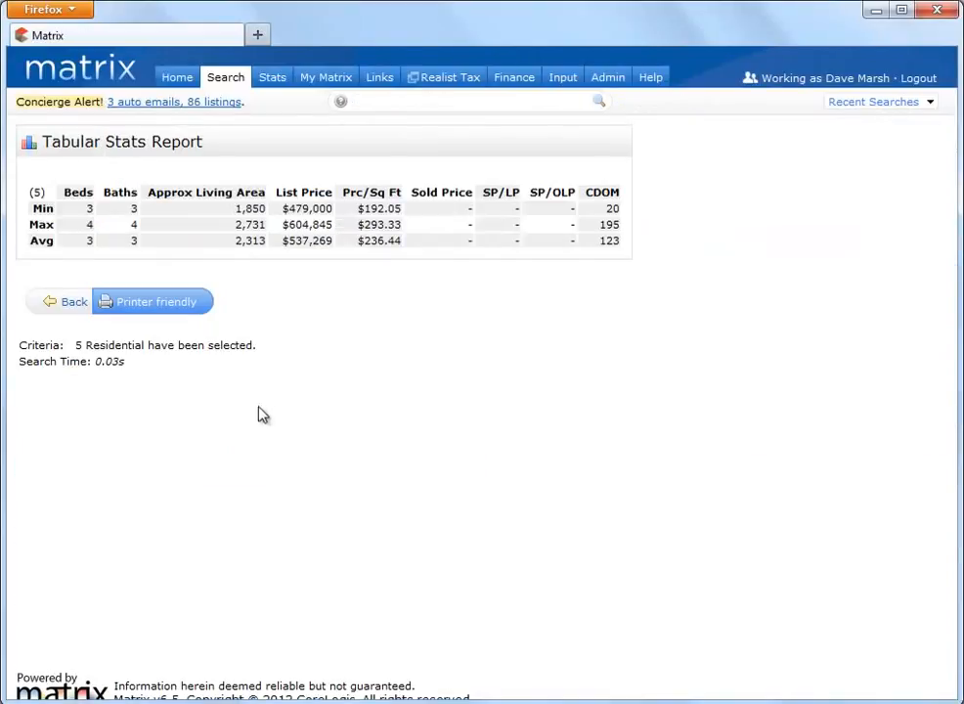
{"action": "left_click", "coordinate": [63, 303]}
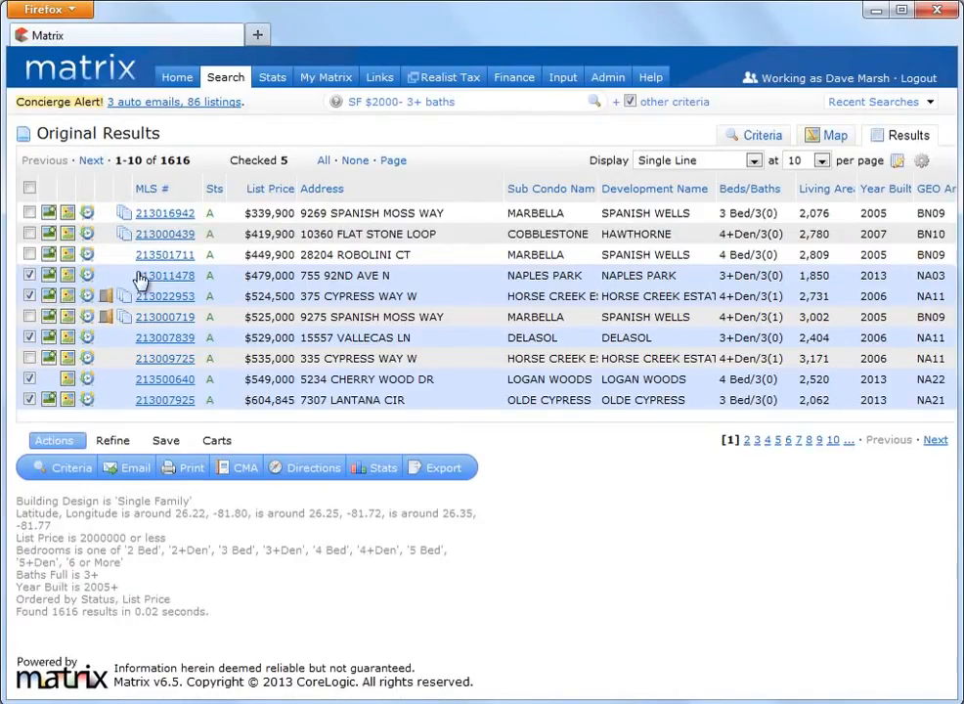
Step: Uncheck all listings and open chart statistics based on the full Residential search
{"action": "left_click", "coordinate": [355, 161]}
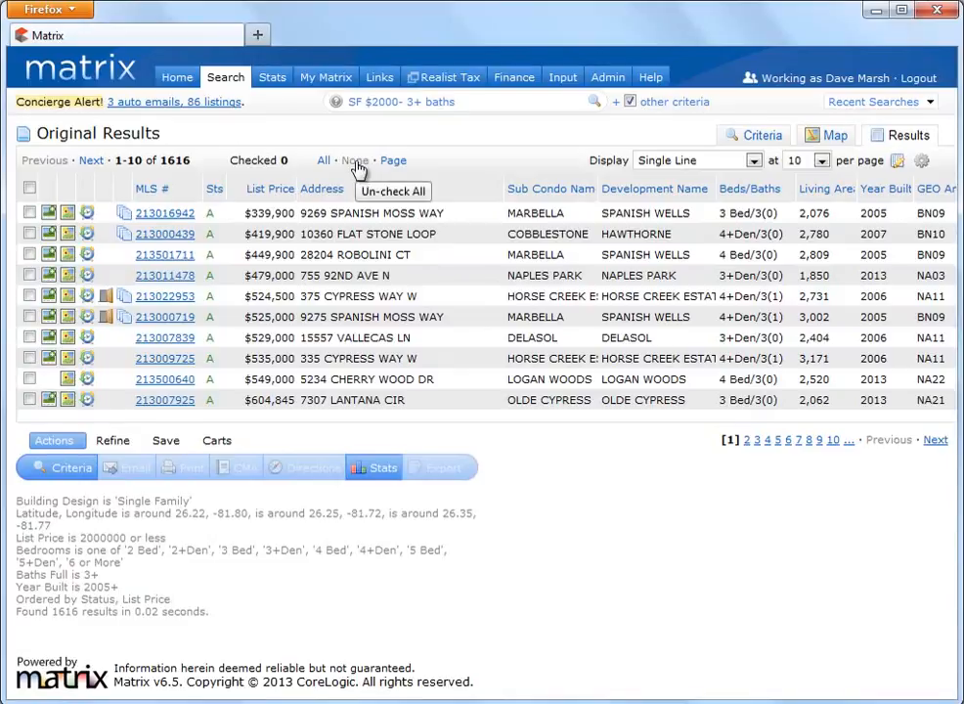
{"action": "left_click", "coordinate": [375, 473]}
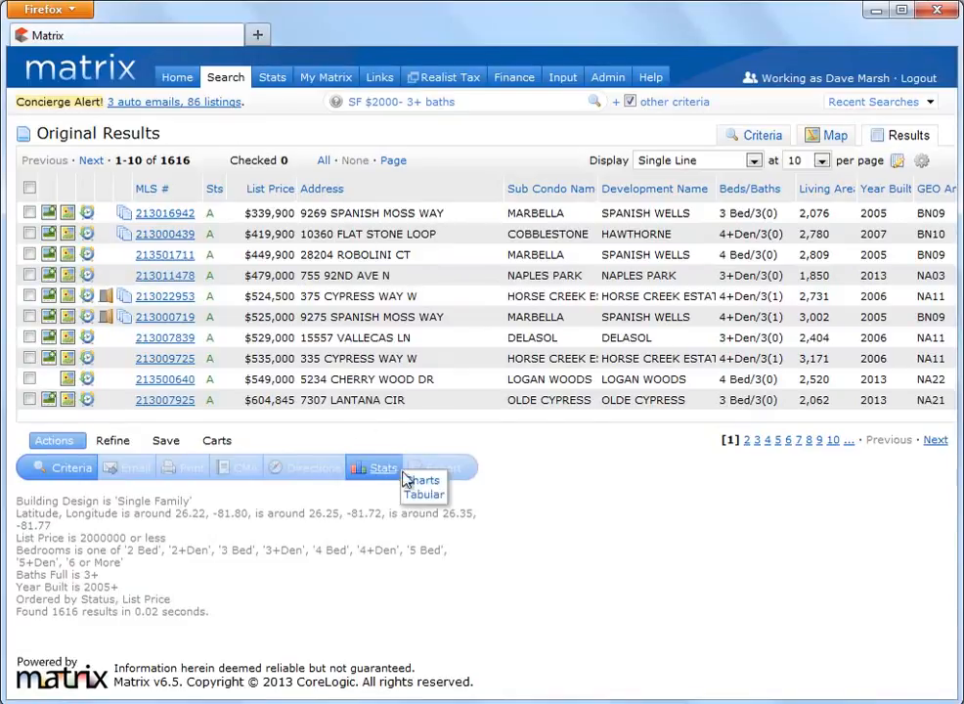
{"action": "left_click", "coordinate": [436, 490]}
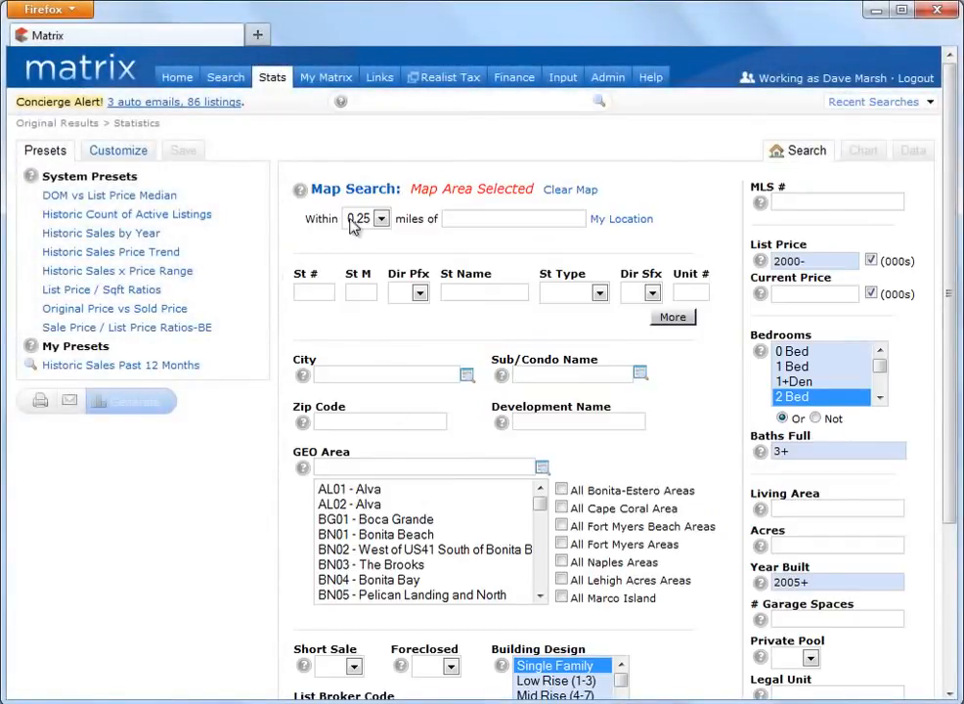
Step: Examine the map search regions carried over into the statistics criteria, and close the map without changing them
{"action": "left_click", "coordinate": [350, 191]}
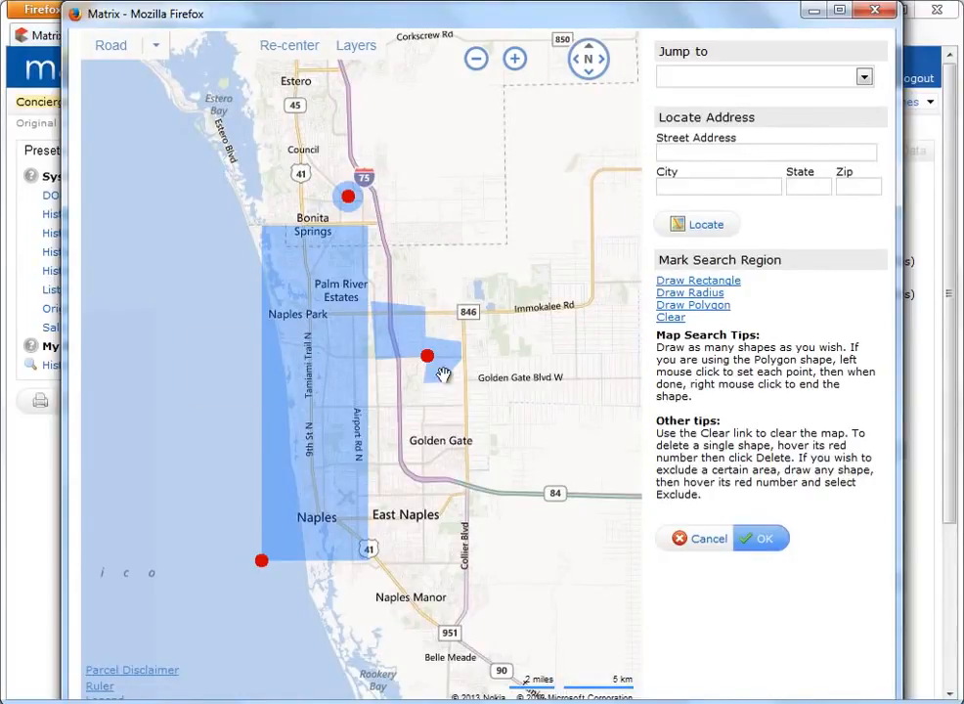
{"action": "left_click", "coordinate": [684, 538]}
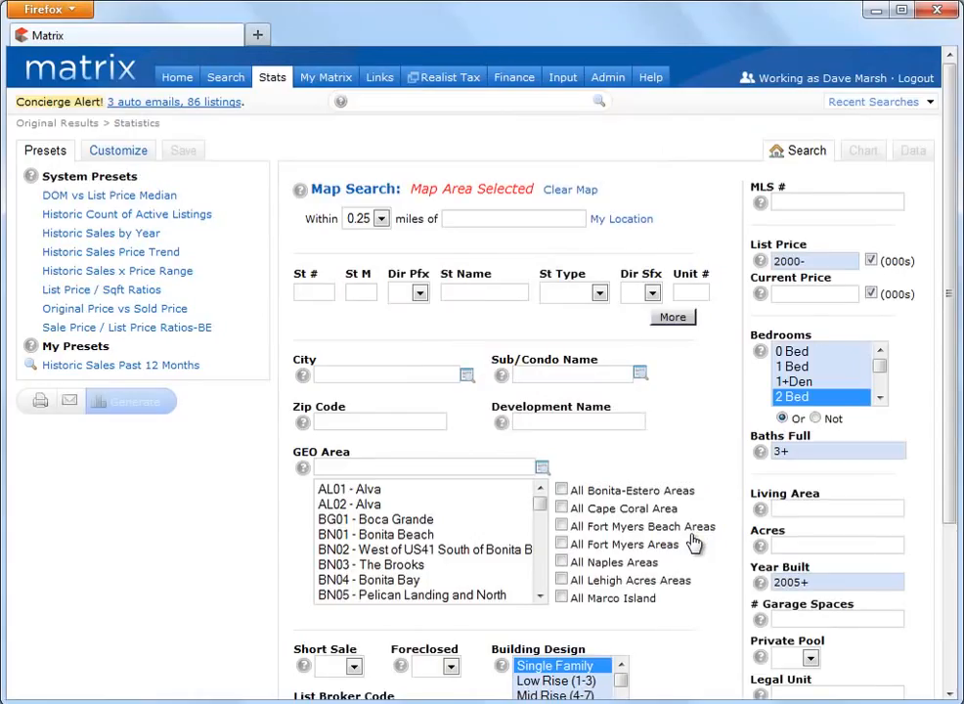